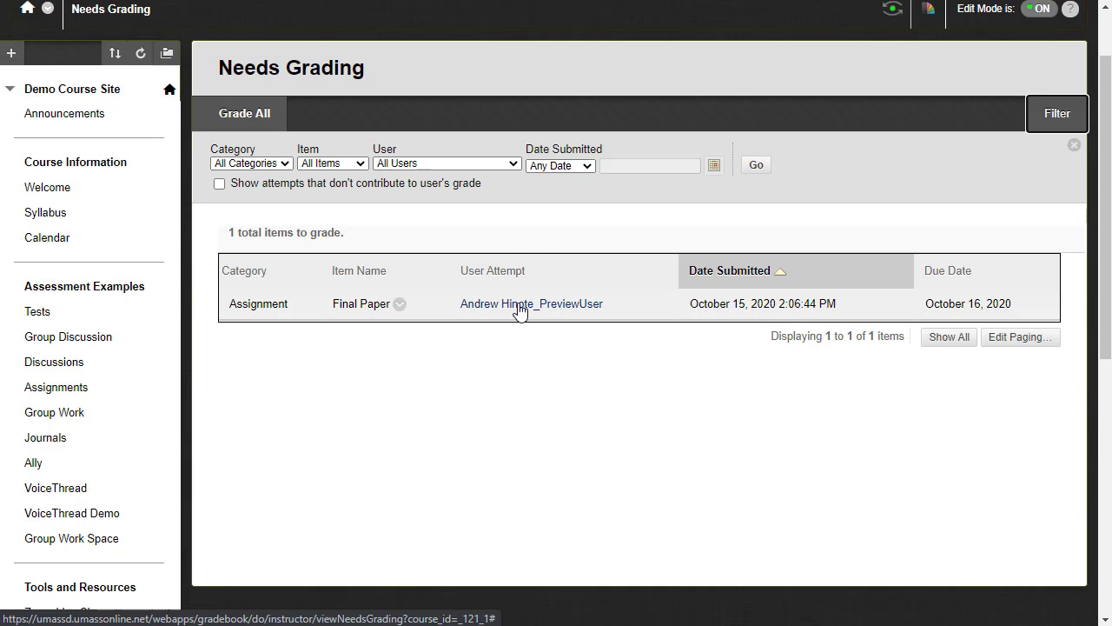
Open the submitted Final Paper attempt for grading, expand it to full screen and collapse the grading sidebar
{"action": "scroll", "coordinate": [520, 310], "scroll_direction": "up", "scroll_amount": 1}
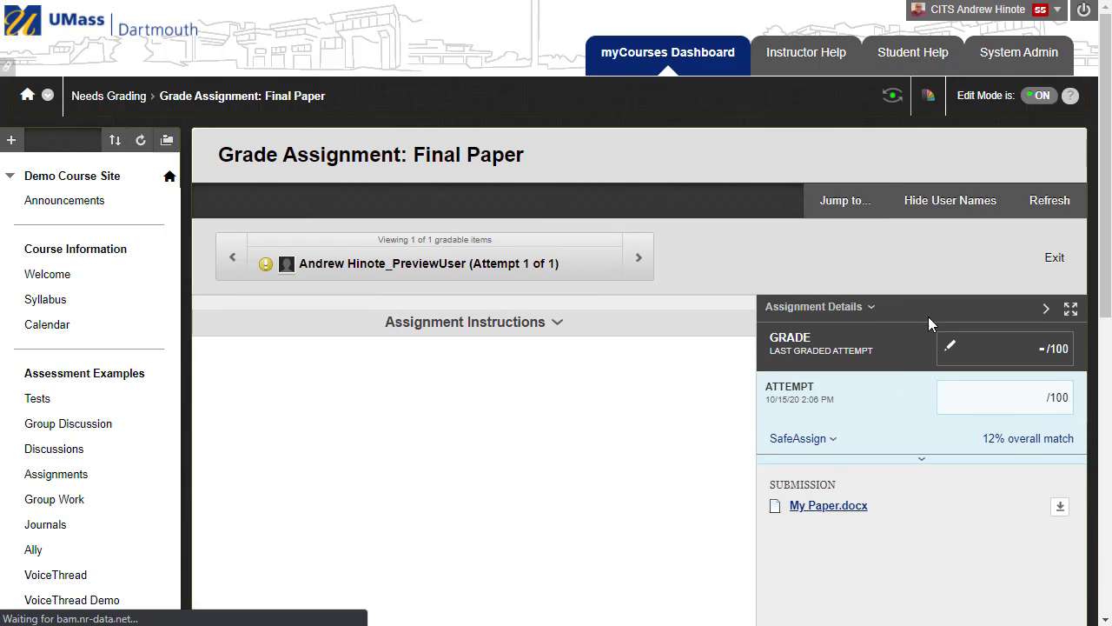
{"action": "scroll", "coordinate": [819, 278], "scroll_direction": "down", "scroll_amount": 2}
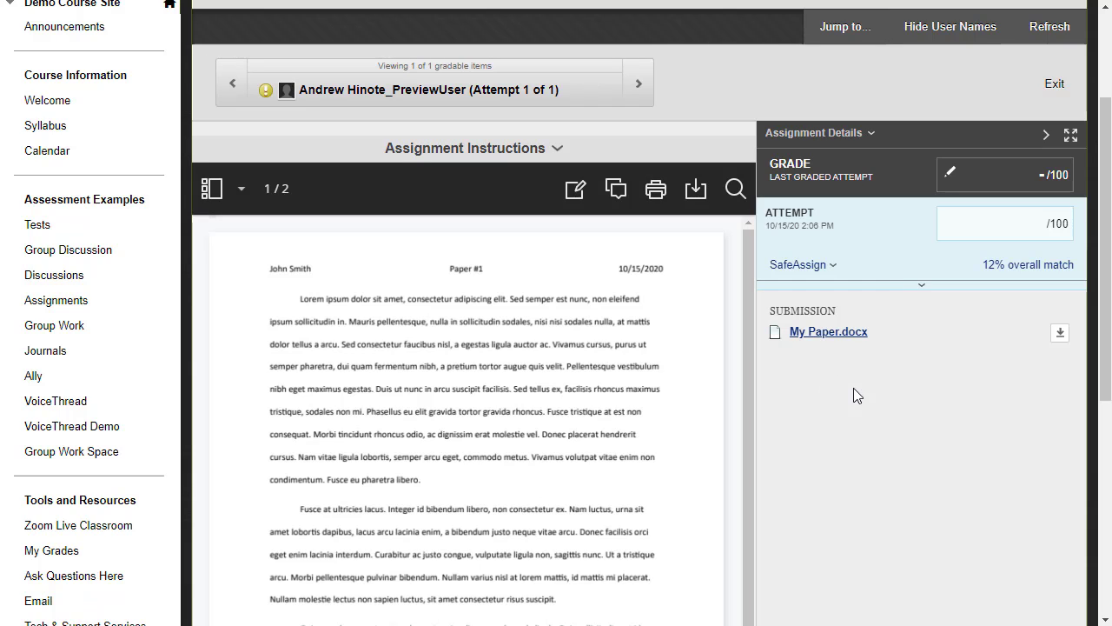
{"action": "left_click", "coordinate": [1072, 143]}
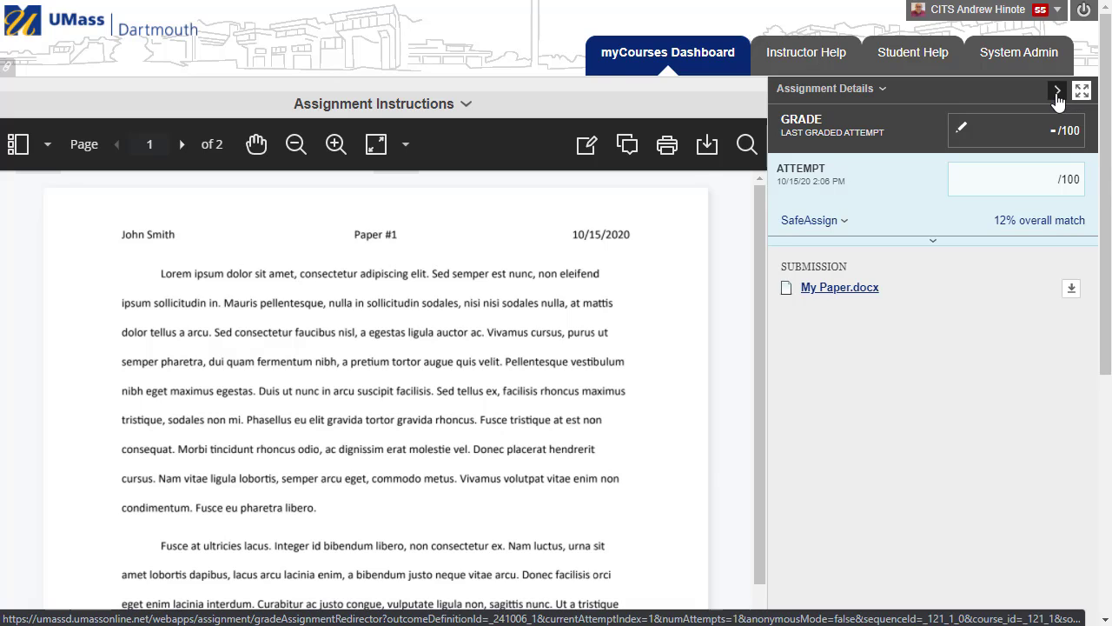
{"action": "left_click", "coordinate": [1057, 94]}
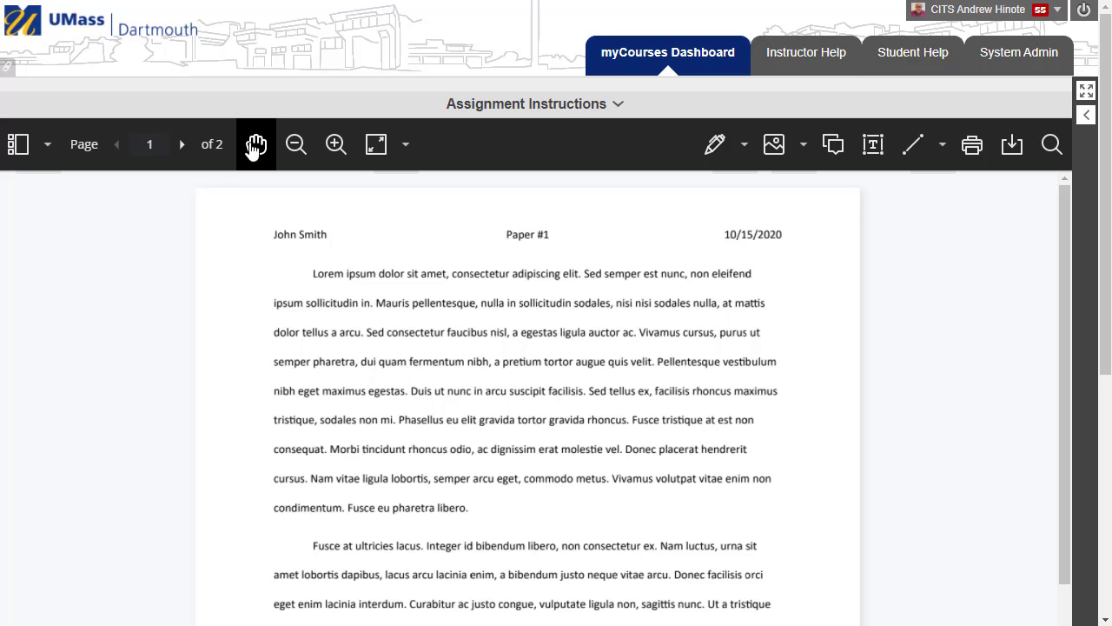
Pan the paper with the hand tool and try zooming the page out and back in
{"action": "left_click", "coordinate": [256, 145]}
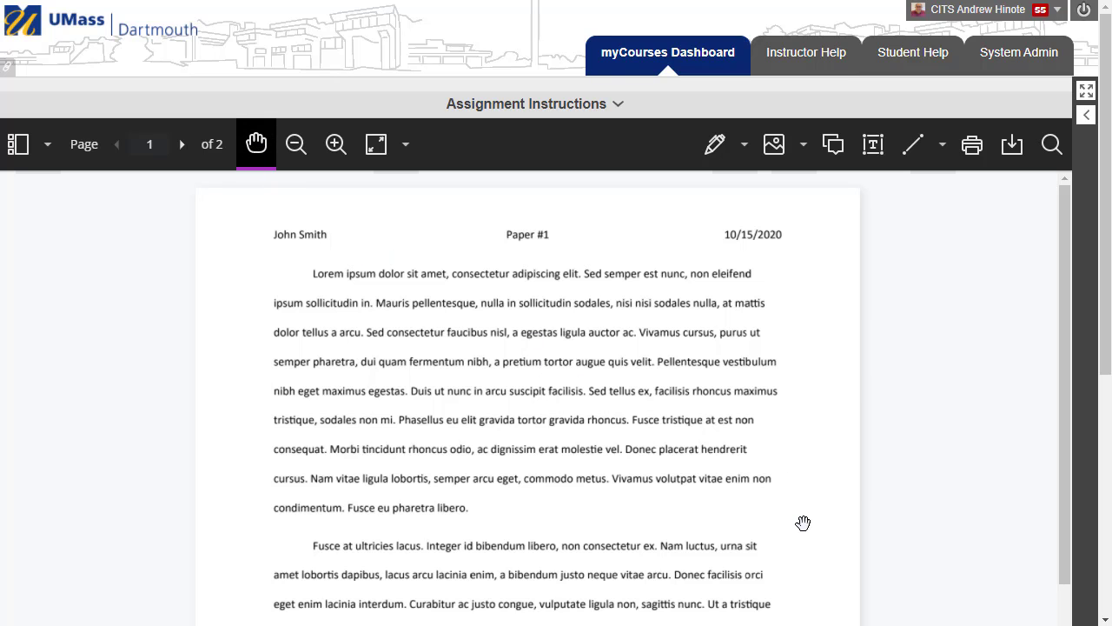
{"action": "left_click_drag", "start_coordinate": [802, 519], "coordinate": [737, 573]}
{"action": "left_click", "coordinate": [298, 148]}
{"action": "left_click", "coordinate": [331, 150]}
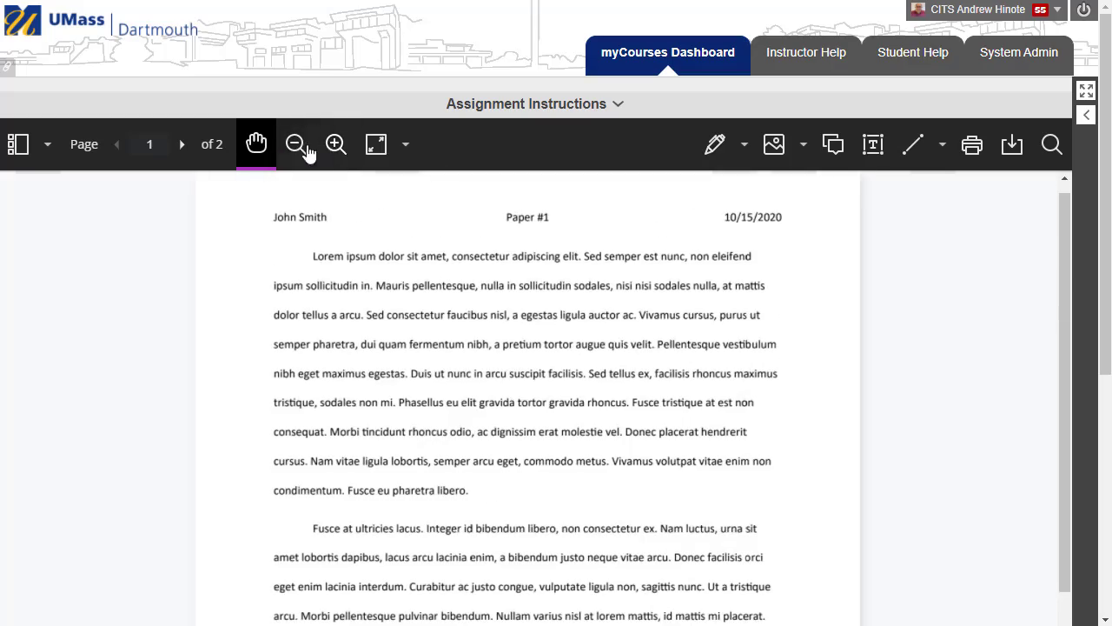
{"action": "left_click", "coordinate": [296, 147]}
{"action": "left_click", "coordinate": [333, 150]}
Draw a red freehand line down the paper's left margin beside the first two paragraphs, using the Drawing tool
{"action": "left_click", "coordinate": [715, 145]}
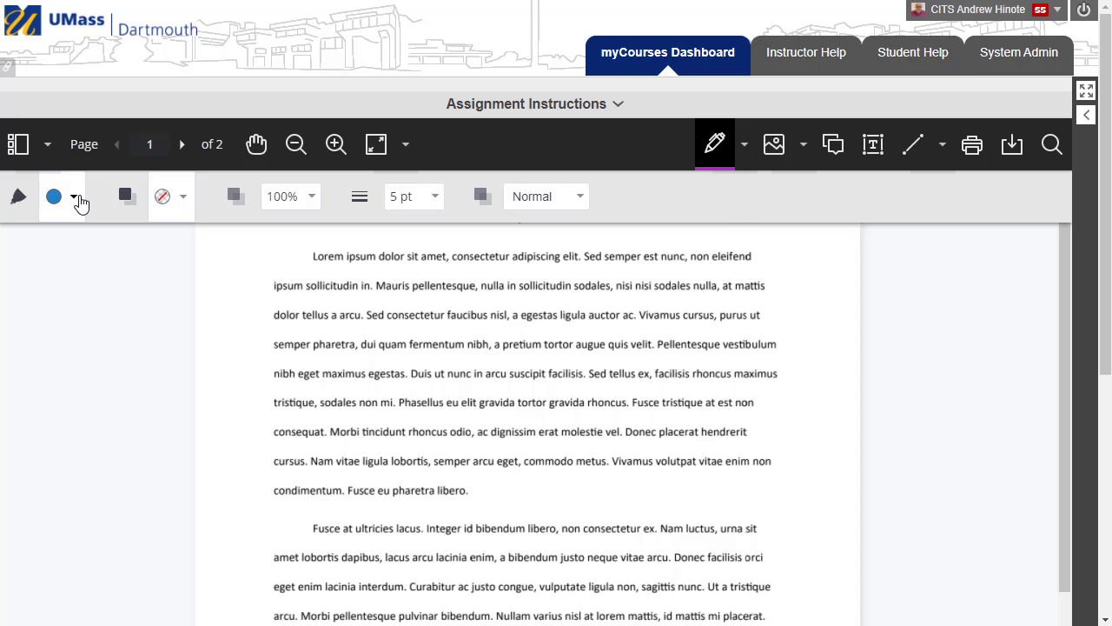
{"action": "scroll", "coordinate": [77, 199], "scroll_direction": "down", "scroll_amount": 5}
{"action": "scroll", "coordinate": [77, 192], "scroll_direction": "up", "scroll_amount": 5}
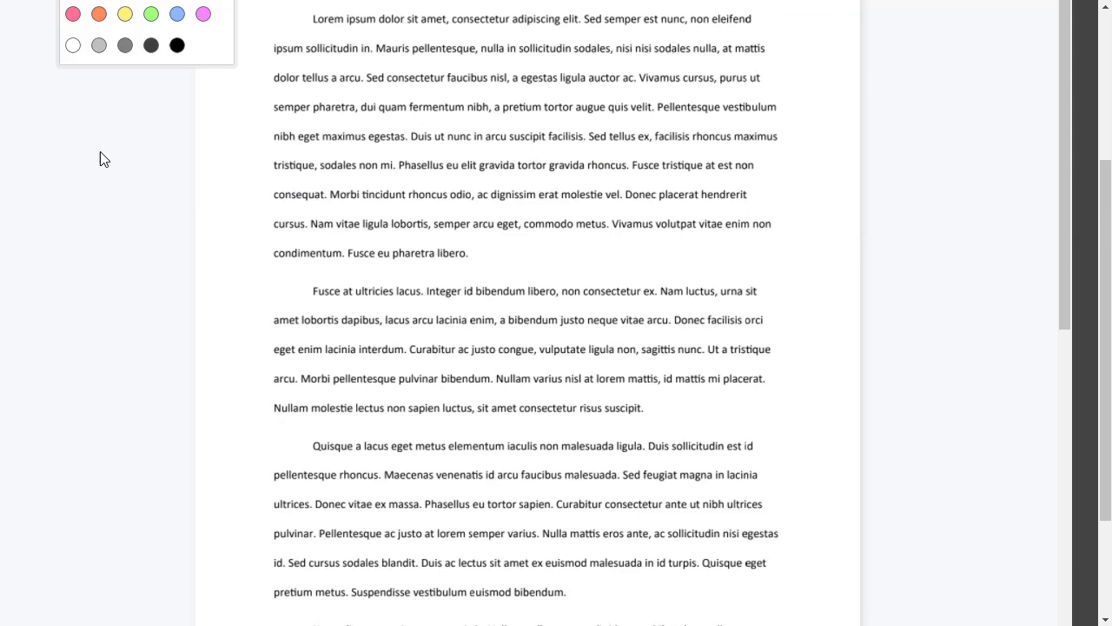
{"action": "left_click", "coordinate": [71, 167]}
{"action": "mouse_move", "coordinate": [228, 267]}
{"action": "left_mouse_down"}
{"action": "mouse_move", "coordinate": [204, 284]}
{"action": "mouse_move", "coordinate": [228, 452]}
{"action": "mouse_move", "coordinate": [270, 509]}
{"action": "mouse_move", "coordinate": [274, 569]}
{"action": "left_mouse_up"}
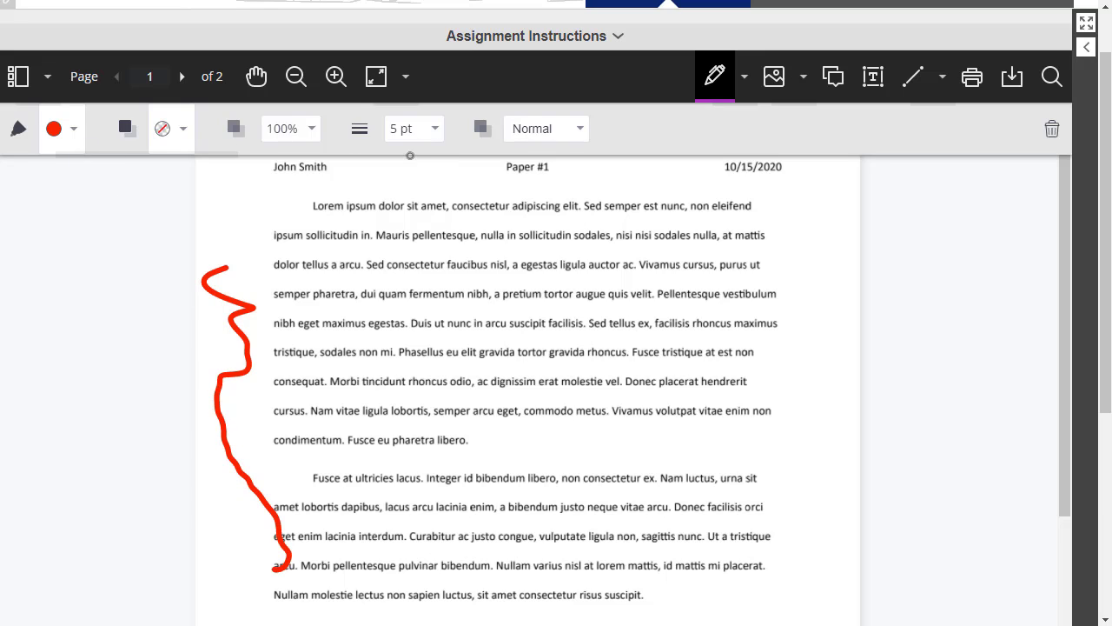
Set the drawing thickness to 15 pt and draw a vertical red stroke in the right margin beside the first paragraph
{"action": "left_click", "coordinate": [434, 131]}
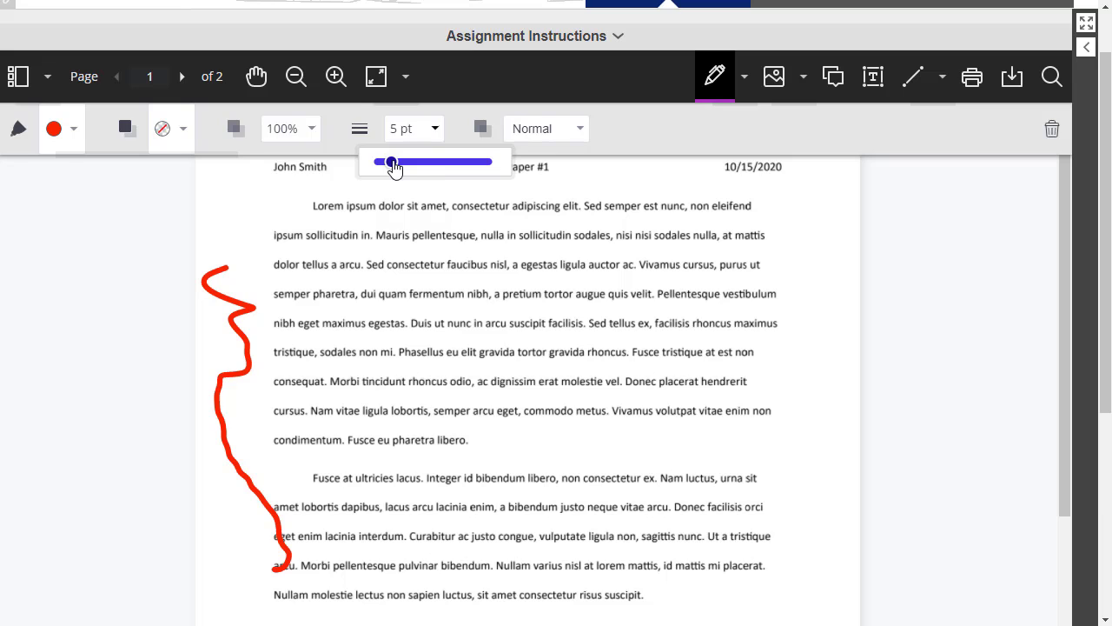
{"action": "left_click_drag", "start_coordinate": [391, 162], "coordinate": [419, 163]}
{"action": "left_click_drag", "start_coordinate": [809, 220], "coordinate": [818, 388]}
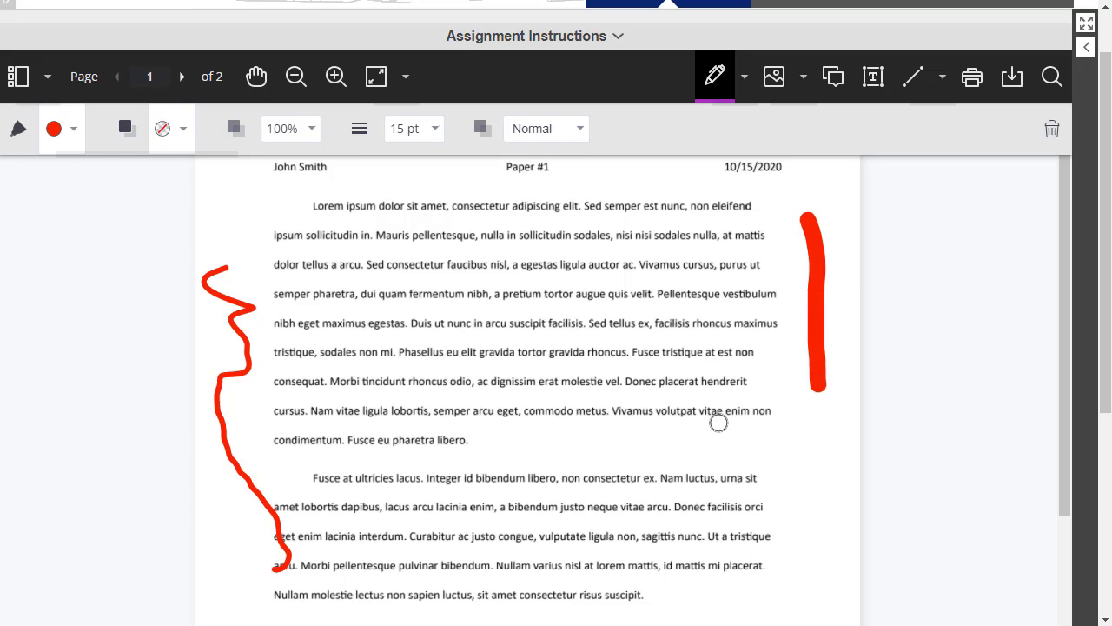
Highlight most of the first line in yellow with the Brush, and the start of the third line at 52% opacity
{"action": "left_click", "coordinate": [746, 77]}
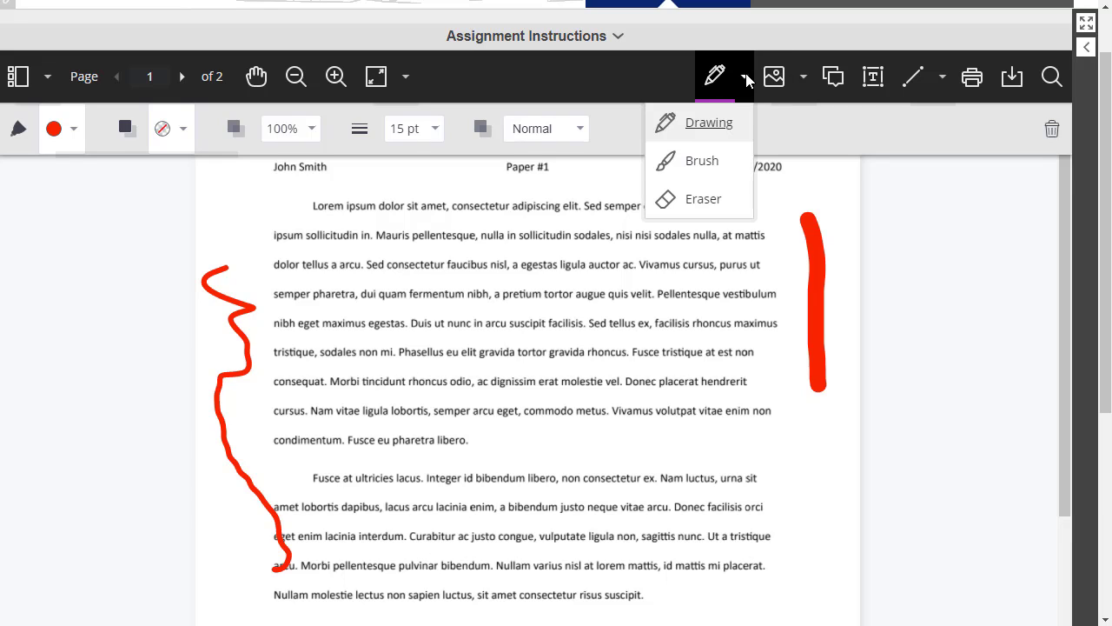
{"action": "left_click", "coordinate": [700, 163]}
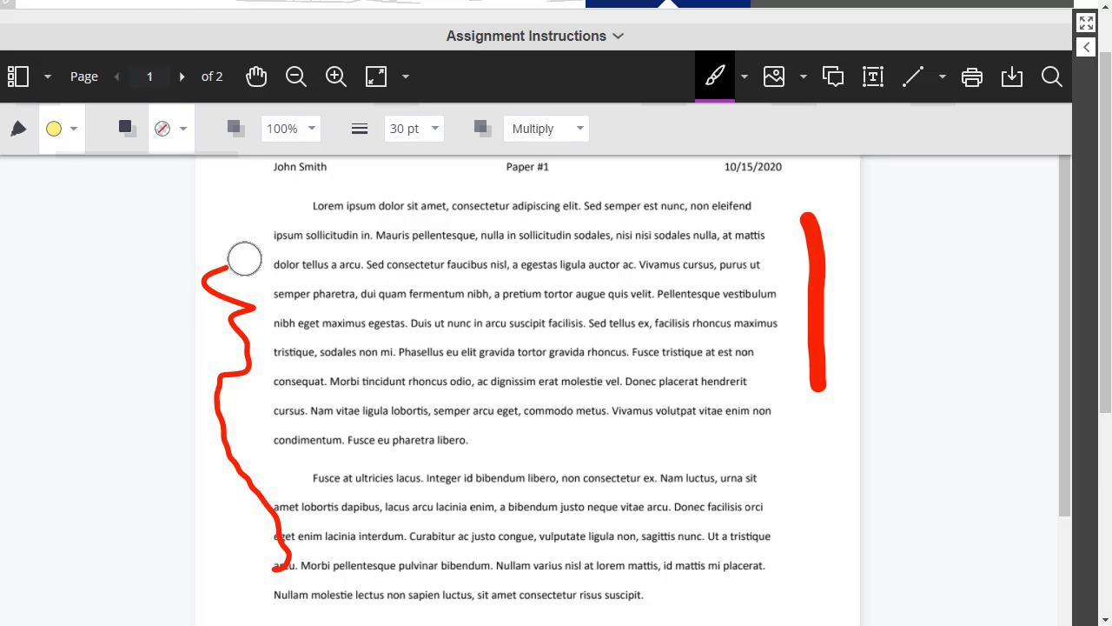
{"action": "left_click_drag", "start_coordinate": [306, 207], "coordinate": [625, 205]}
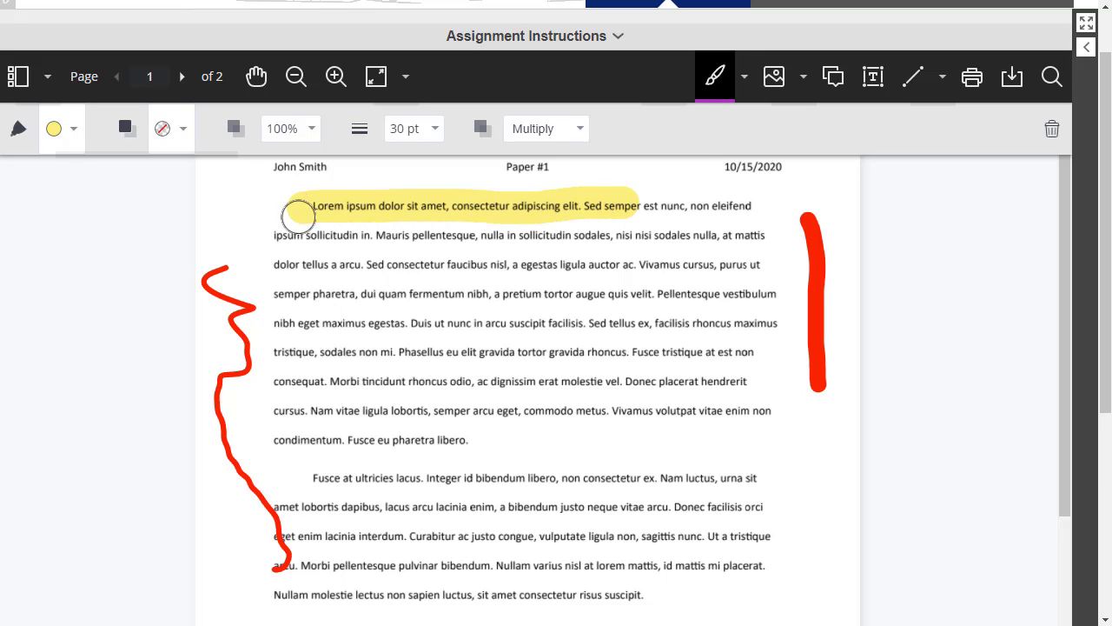
{"action": "left_click", "coordinate": [312, 130]}
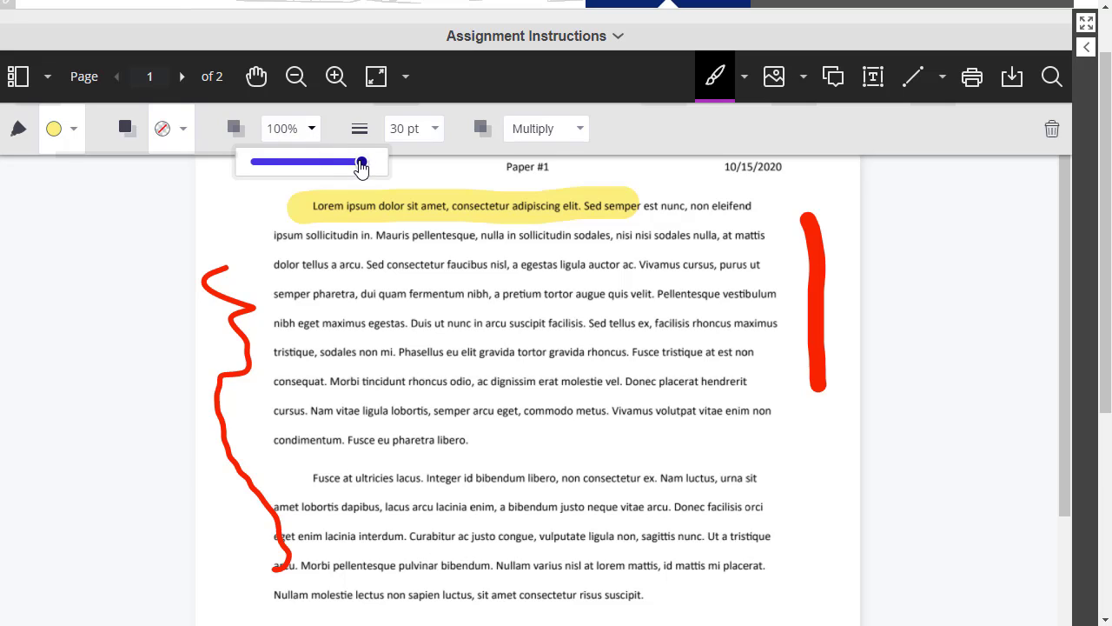
{"action": "left_click_drag", "start_coordinate": [362, 163], "coordinate": [305, 166]}
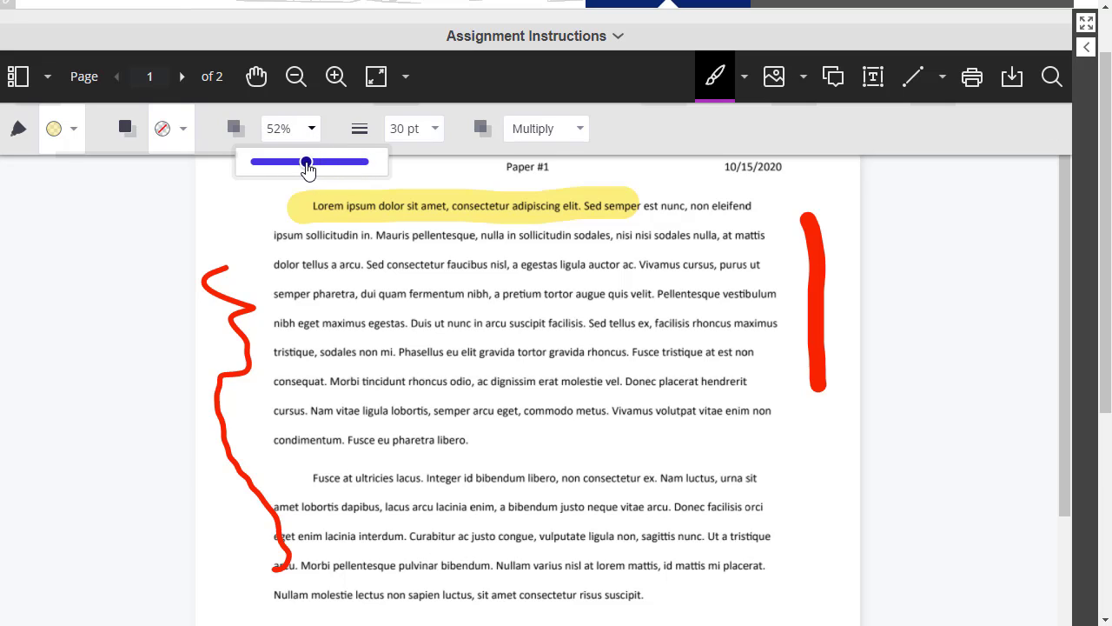
{"action": "left_click_drag", "start_coordinate": [268, 266], "coordinate": [474, 268]}
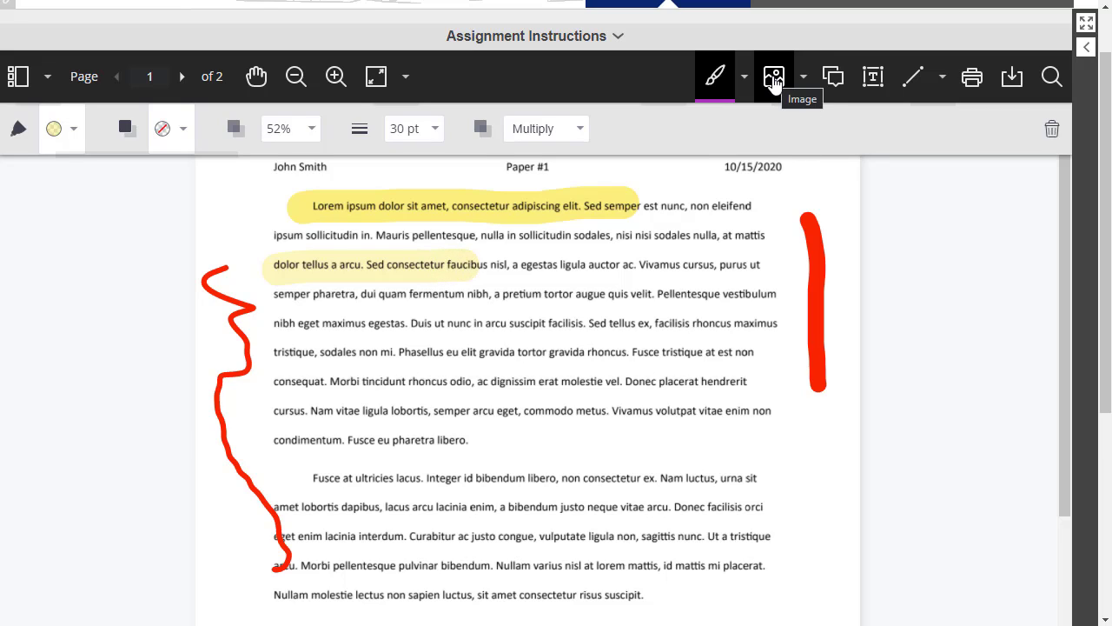
Insert the green check mark from the existing stamp designs onto the paper
{"action": "mouse_move", "coordinate": [804, 86]}
{"action": "left_click", "coordinate": [761, 161]}
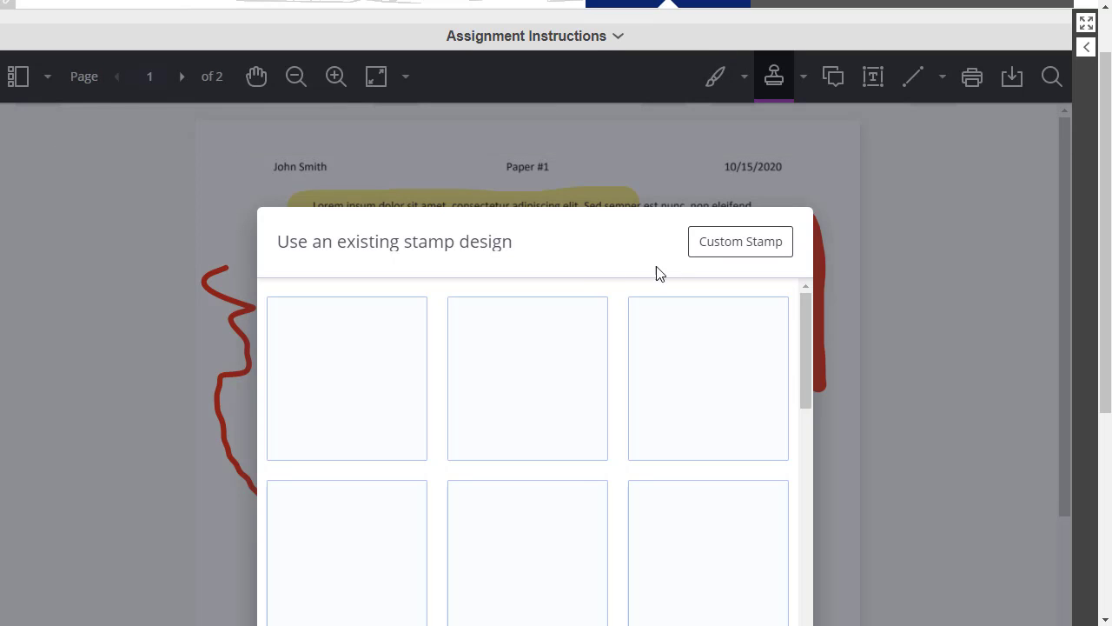
{"action": "scroll", "coordinate": [481, 263], "scroll_direction": "down", "scroll_amount": 2}
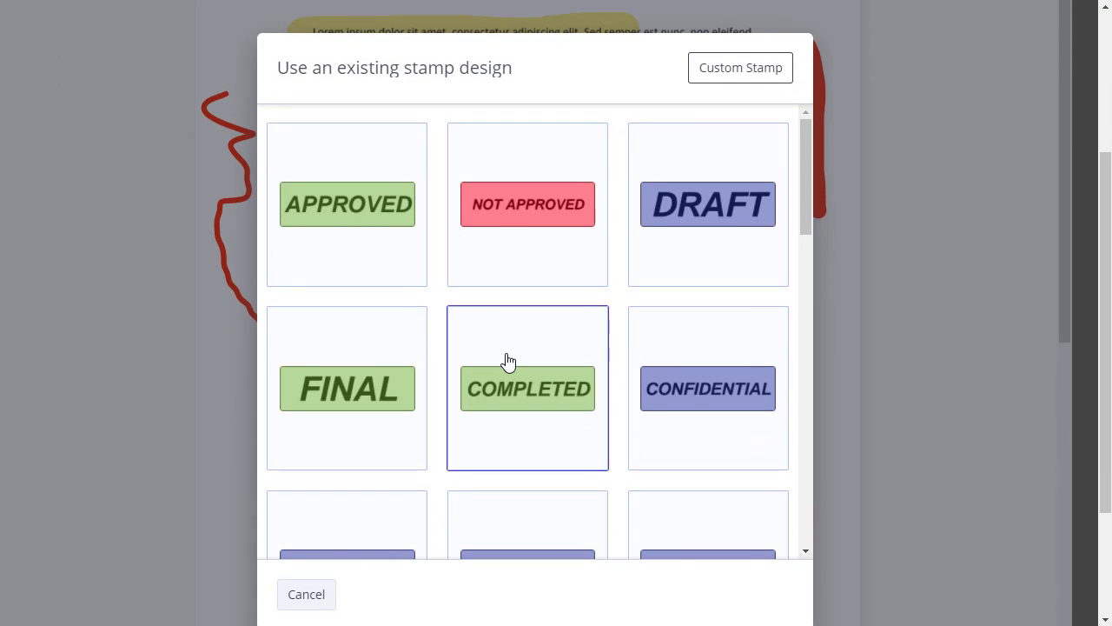
{"action": "scroll", "coordinate": [507, 362], "scroll_direction": "down", "scroll_amount": 2}
{"action": "scroll", "coordinate": [500, 359], "scroll_direction": "down", "scroll_amount": 2}
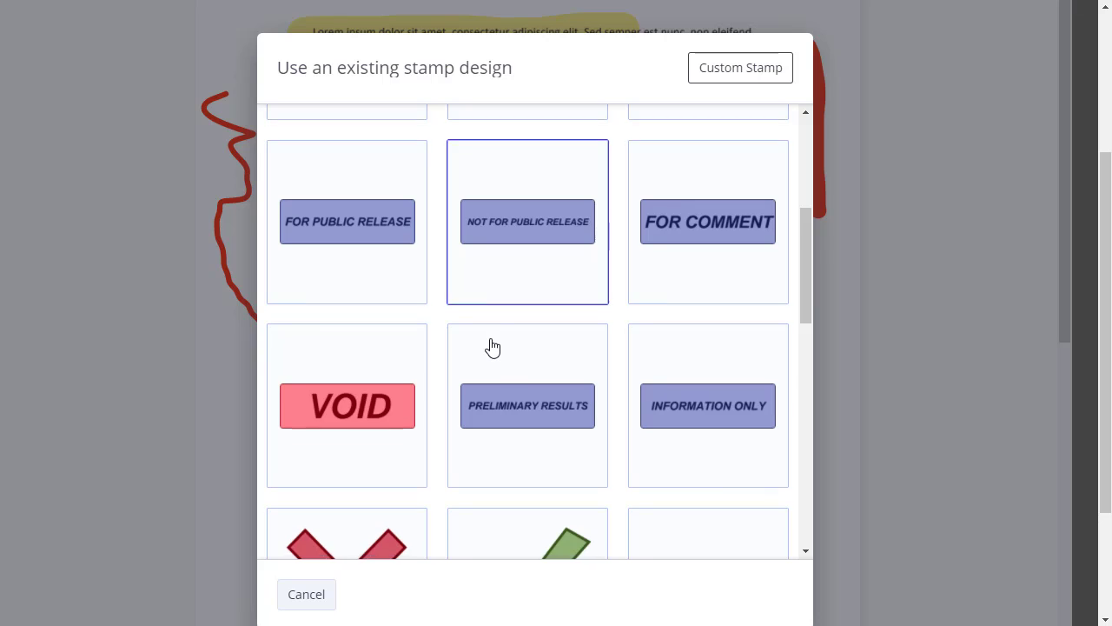
{"action": "scroll", "coordinate": [522, 399], "scroll_direction": "down", "scroll_amount": 2}
{"action": "left_click", "coordinate": [507, 417]}
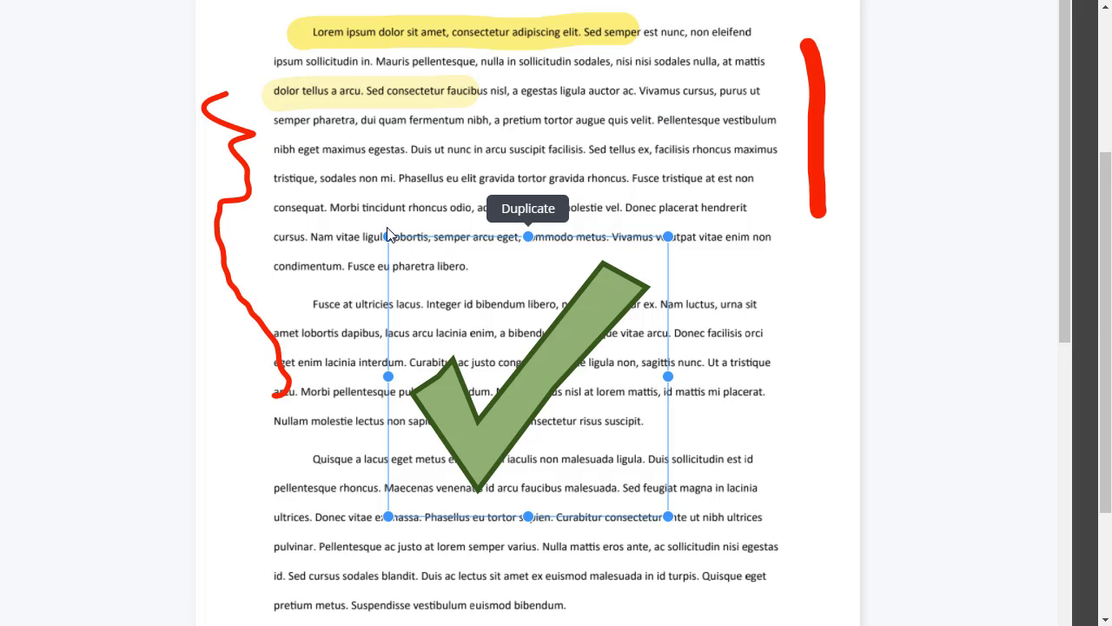
Shrink the check mark stamp to roughly half its size and move it up beside the first paragraph near the right margin
{"action": "left_click_drag", "start_coordinate": [388, 236], "coordinate": [523, 358]}
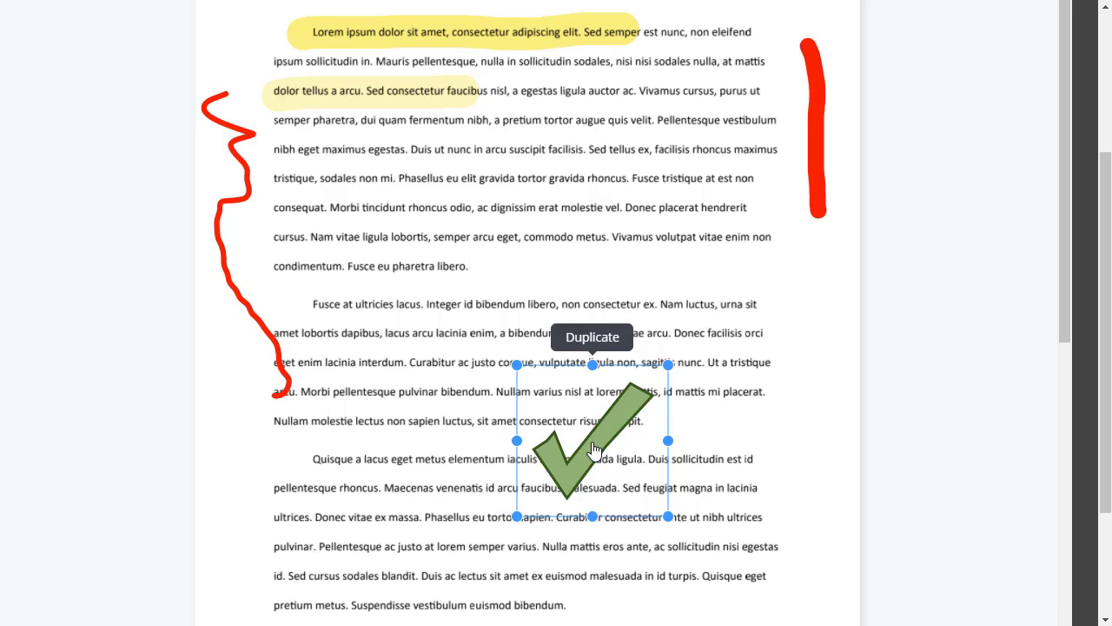
{"action": "left_click_drag", "start_coordinate": [607, 399], "coordinate": [696, 133]}
{"action": "scroll", "coordinate": [691, 217], "scroll_direction": "up", "scroll_amount": 2}
{"action": "left_click_drag", "start_coordinate": [673, 349], "coordinate": [739, 233]}
{"action": "left_click", "coordinate": [718, 462]}
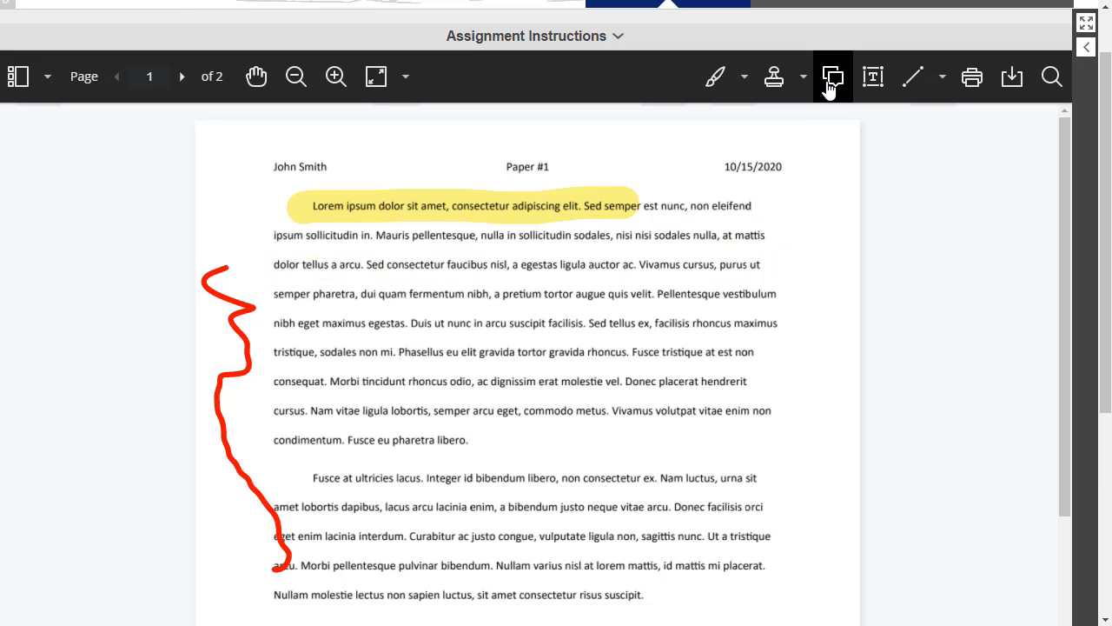
Place a comment in the last lines of the first paragraph reading "Good comment." and save it
{"action": "left_click", "coordinate": [833, 80]}
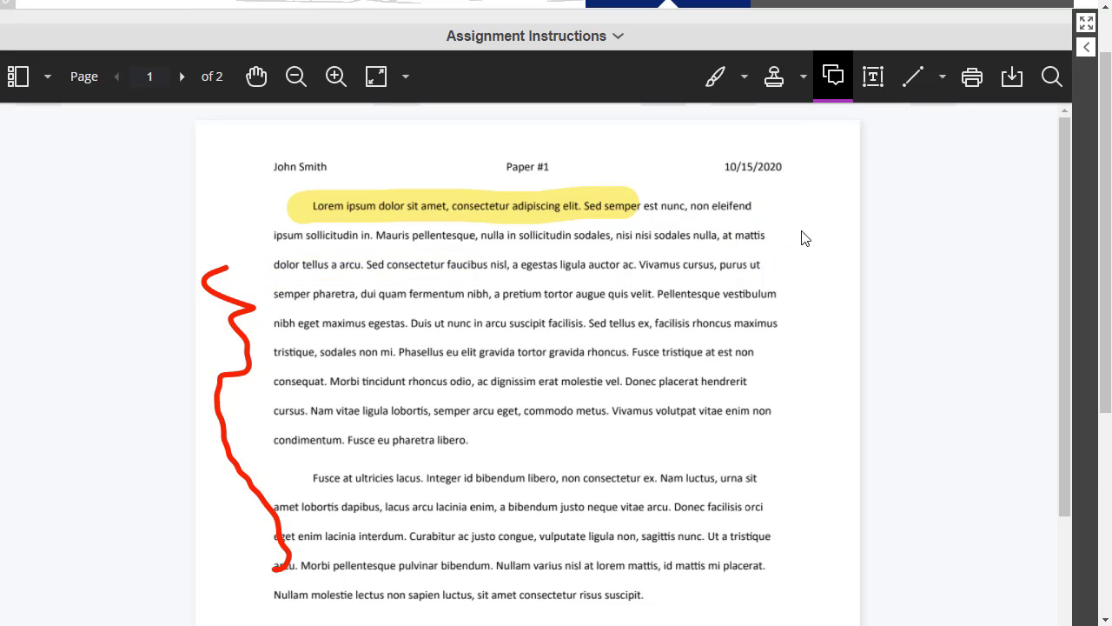
{"action": "left_click", "coordinate": [514, 413]}
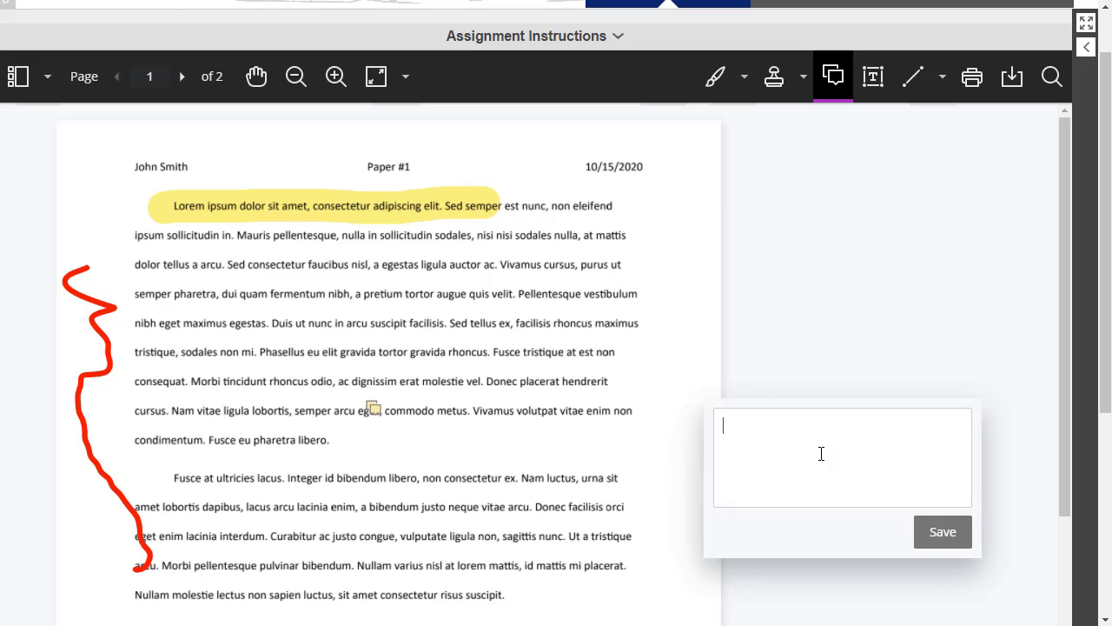
{"action": "type", "text": "Good comment."}
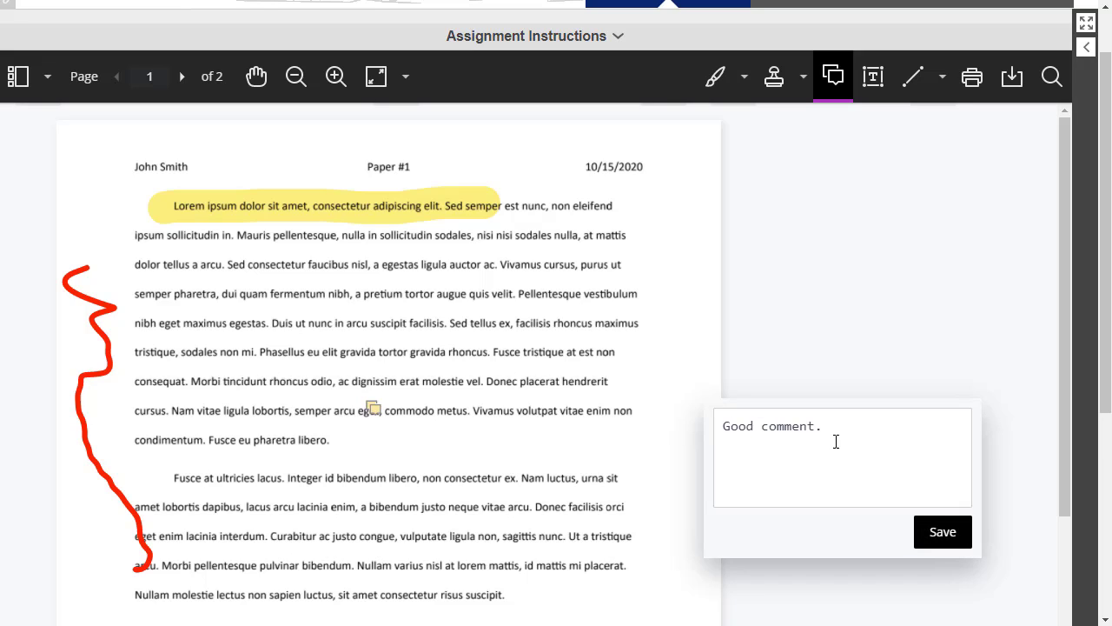
{"action": "left_click", "coordinate": [956, 539]}
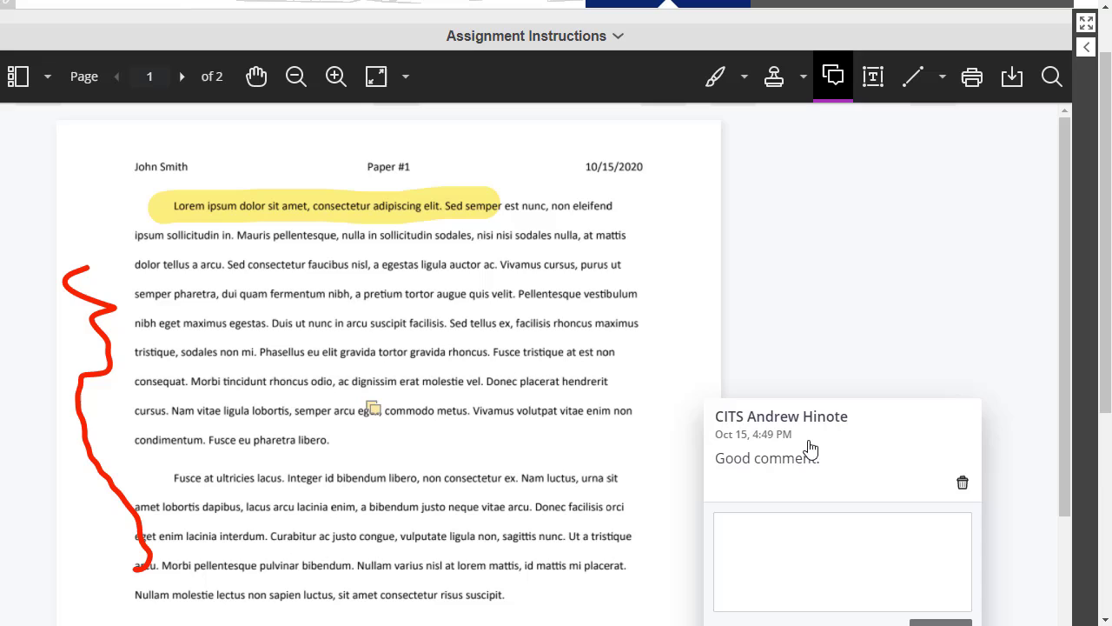
{"action": "left_click", "coordinate": [859, 304]}
Reopen the saved comment from its marker in the first paragraph and close it again
{"action": "scroll", "coordinate": [509, 385], "scroll_direction": "down", "scroll_amount": 1}
{"action": "scroll", "coordinate": [427, 390], "scroll_direction": "up", "scroll_amount": 1}
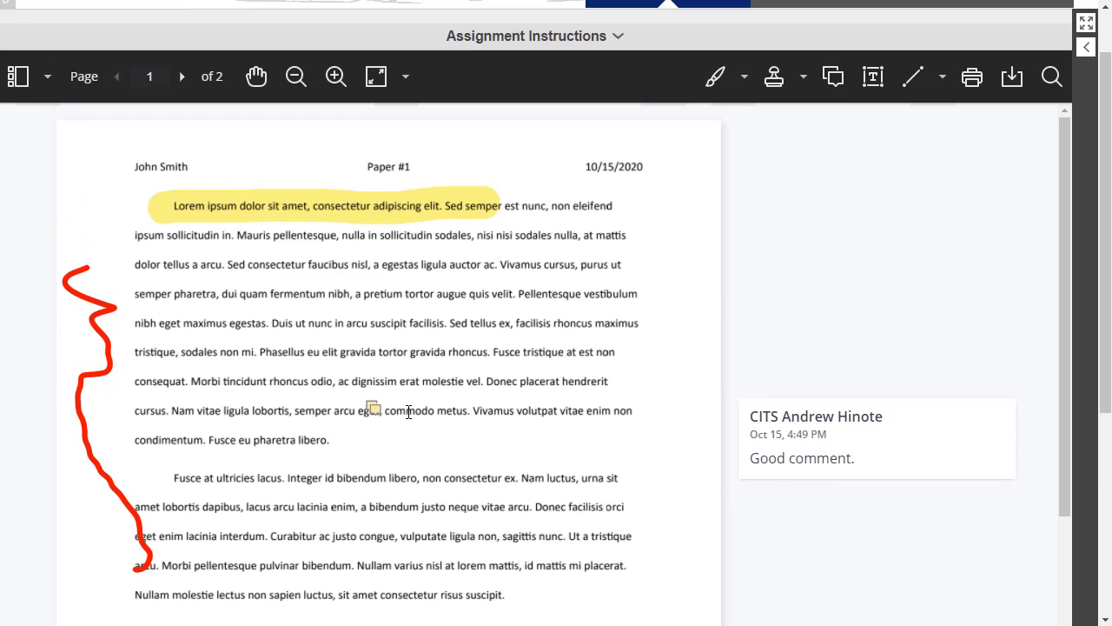
{"action": "left_click", "coordinate": [375, 410]}
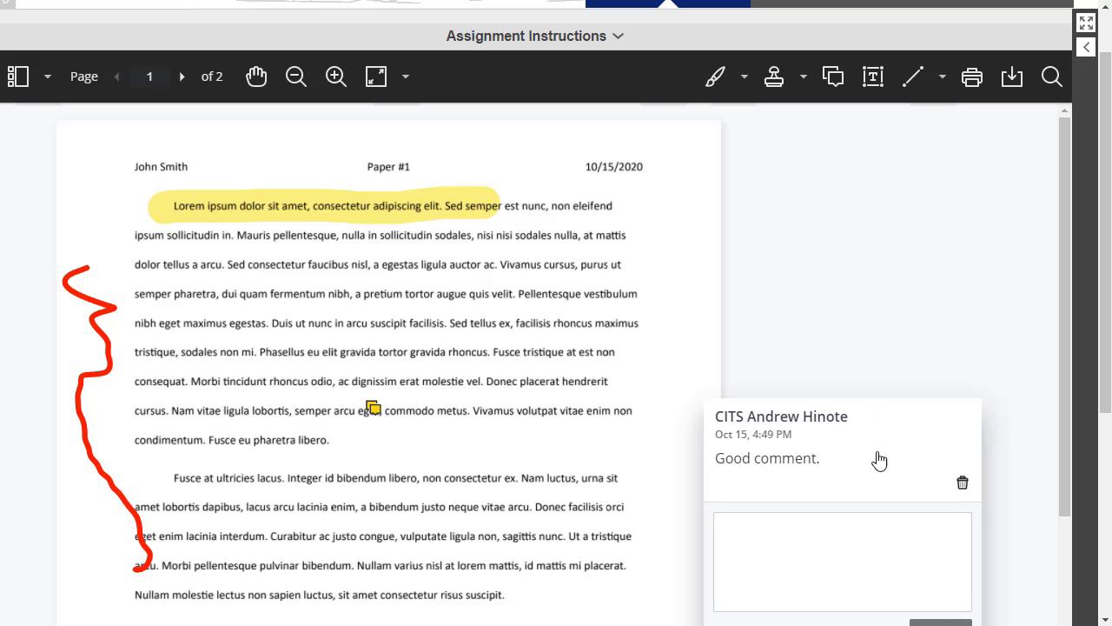
{"action": "left_click", "coordinate": [737, 277]}
Add the text annotation "Good paragraph." directly on the page after the end of the first paragraph
{"action": "scroll", "coordinate": [782, 217], "scroll_direction": "down", "scroll_amount": 1}
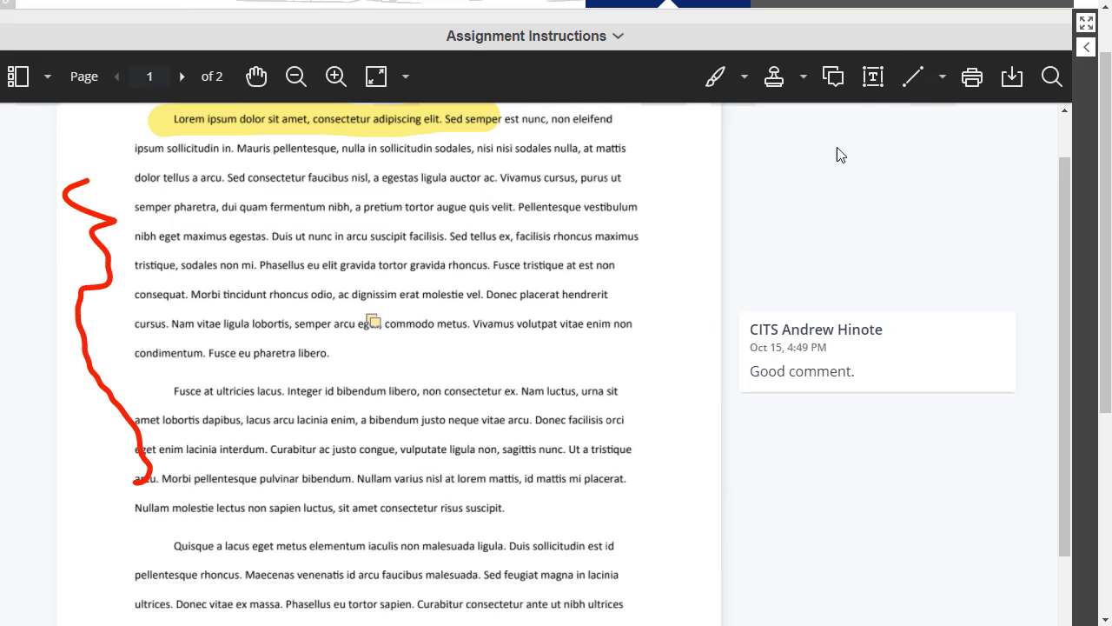
{"action": "left_click", "coordinate": [873, 78]}
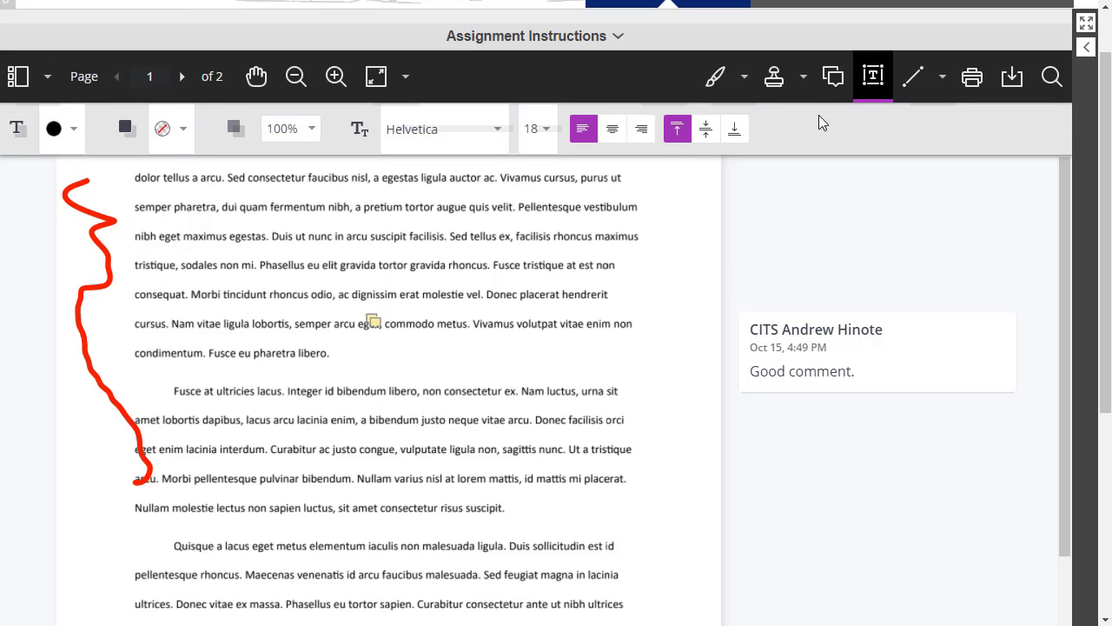
{"action": "left_click", "coordinate": [345, 345]}
{"action": "type", "text": "Good paragraph."}
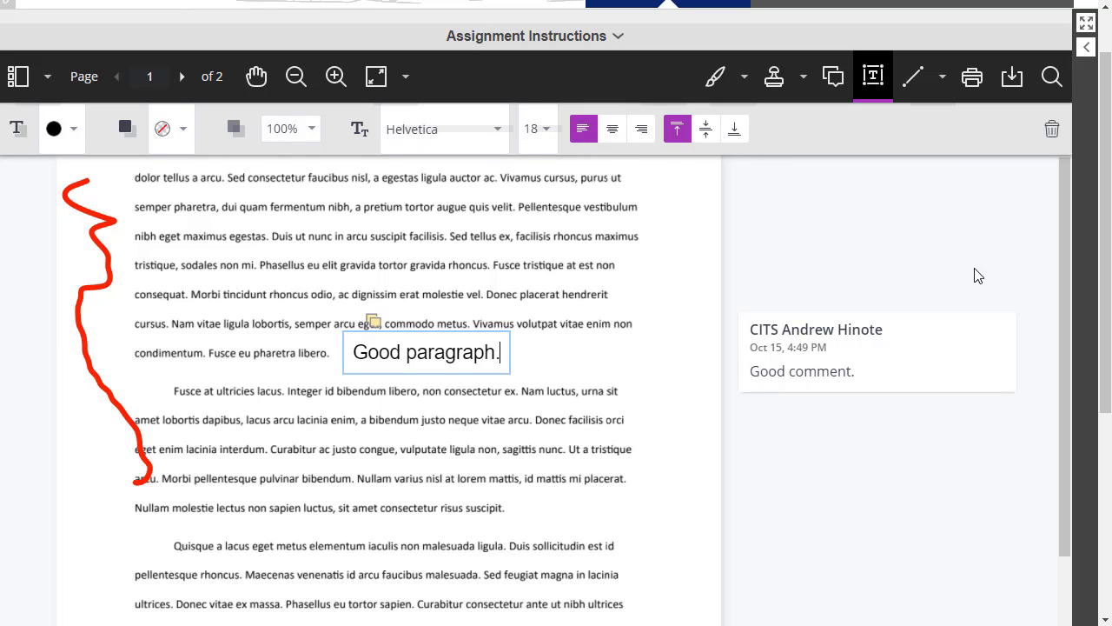
Draw a blue 5 pt rectangle around the text from "Duis ut nunc" to "rhoncus maximus" in the first paragraph
{"action": "left_click", "coordinate": [944, 79]}
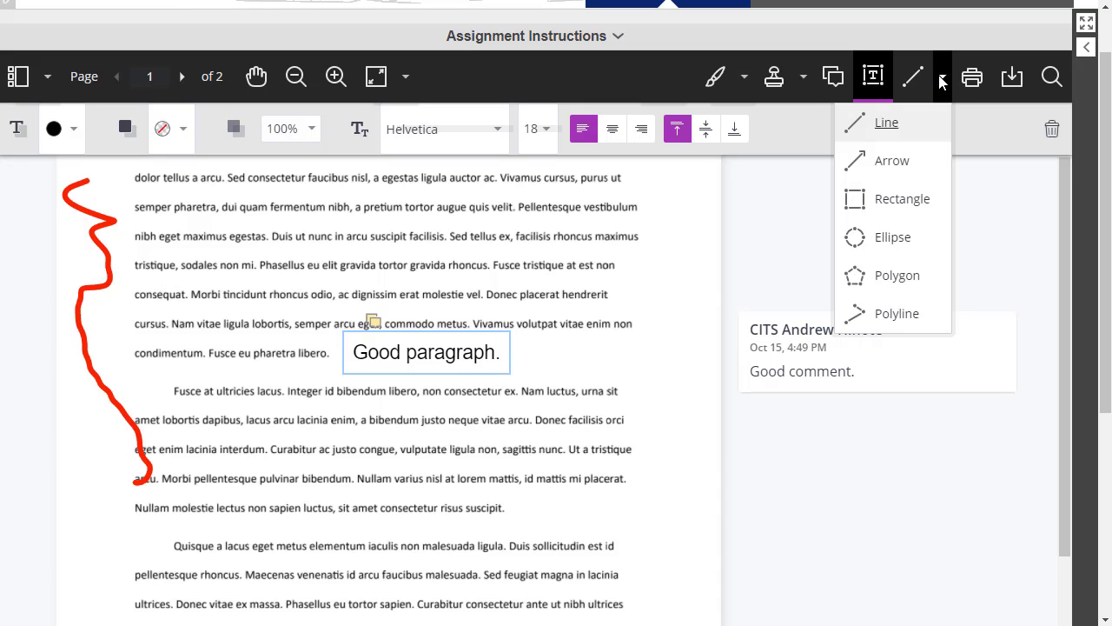
{"action": "left_click", "coordinate": [878, 202]}
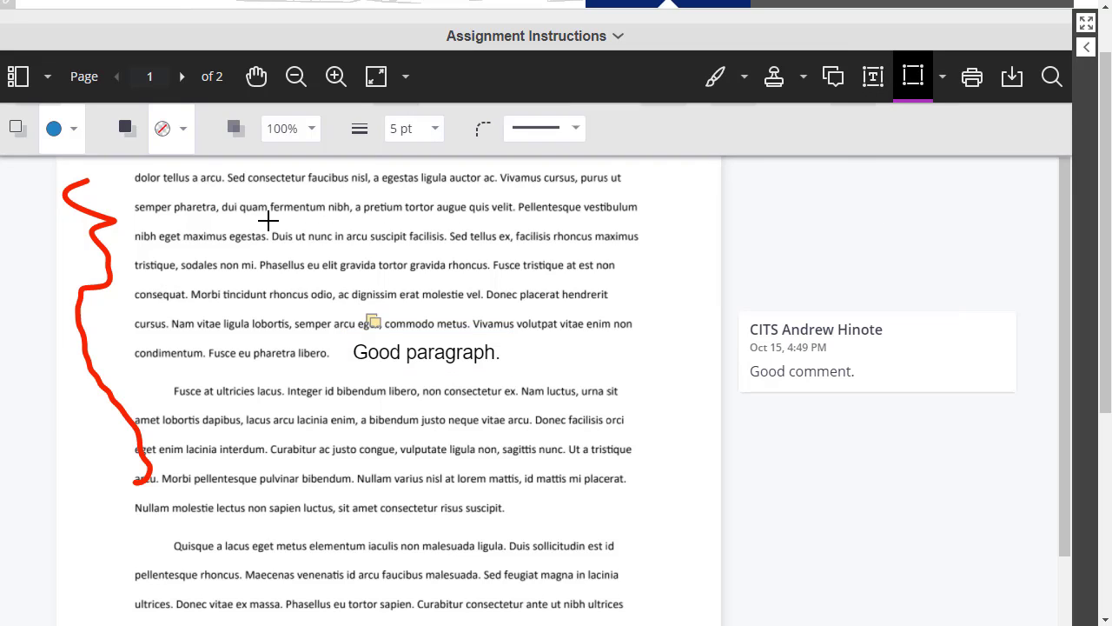
{"action": "left_click_drag", "start_coordinate": [270, 223], "coordinate": [650, 249]}
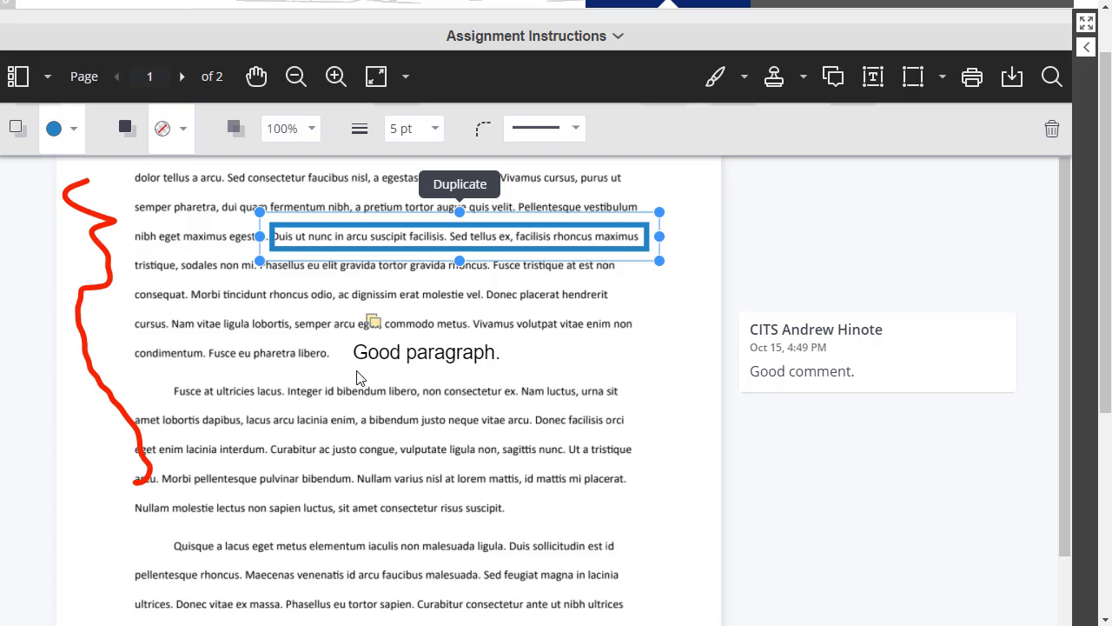
Delete the "Good paragraph." text annotation from the page and confirm the deletion
{"action": "left_click", "coordinate": [455, 356]}
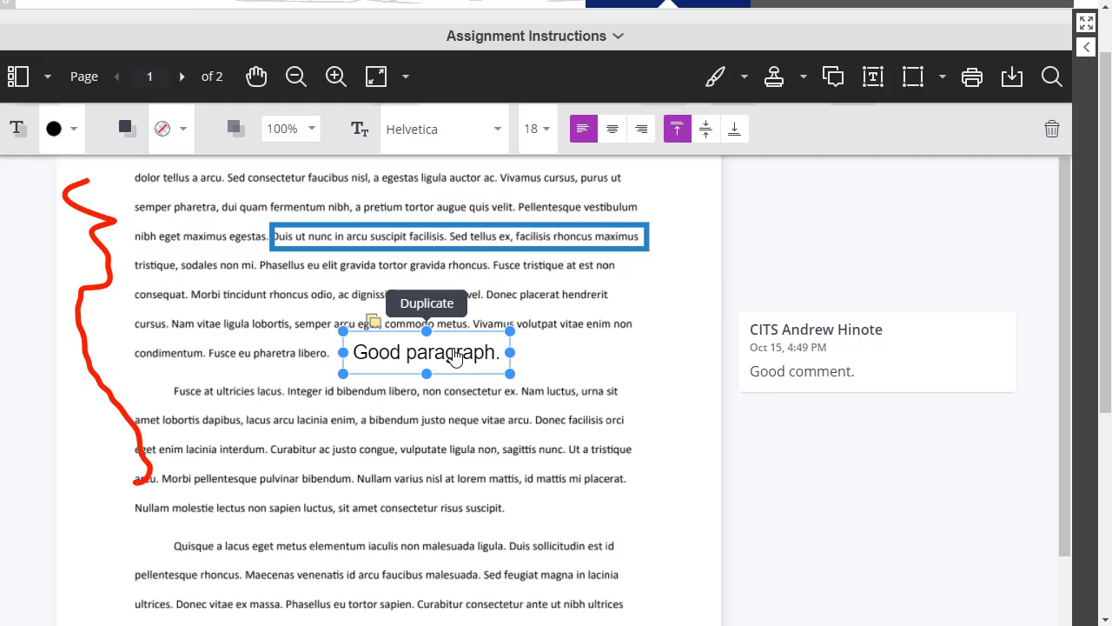
{"action": "left_click", "coordinate": [1051, 132]}
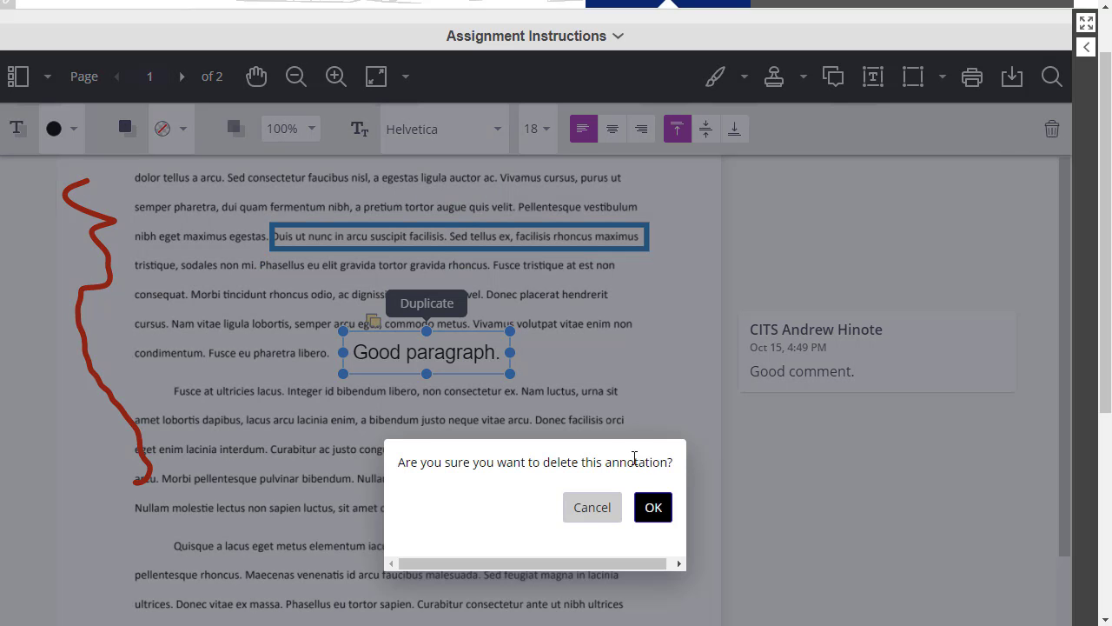
{"action": "left_click", "coordinate": [653, 507]}
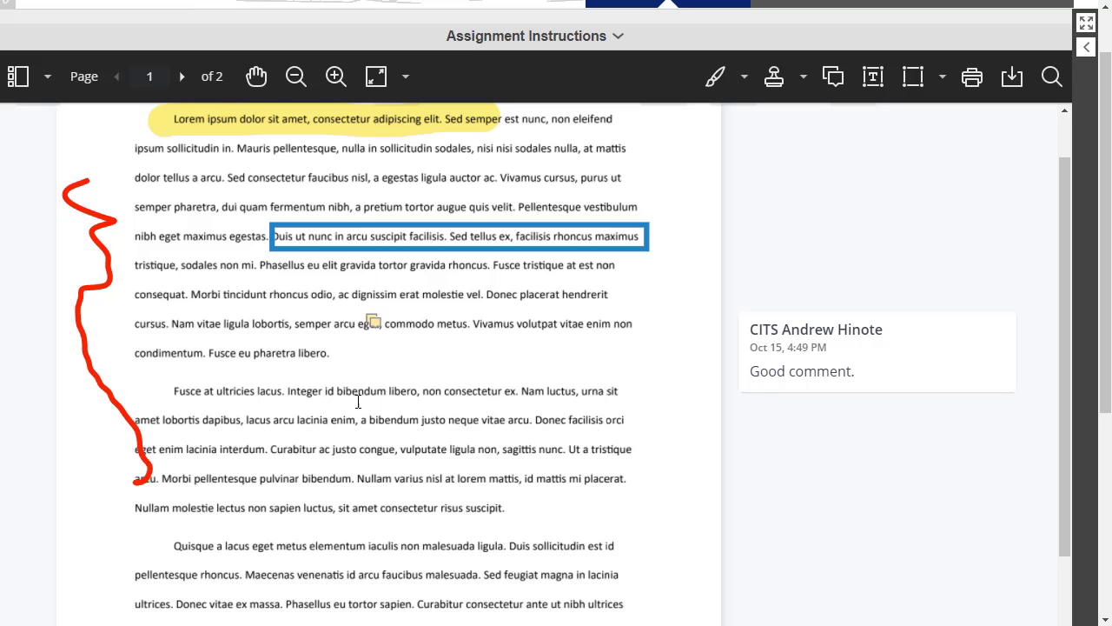
Highlight the second paragraph from "Fusce at ultricies" to "Nam luctus", and strike through its second line from "dapibus" to "neque"
{"action": "scroll", "coordinate": [492, 354], "scroll_direction": "up", "scroll_amount": 2}
{"action": "scroll", "coordinate": [492, 353], "scroll_direction": "down", "scroll_amount": 4}
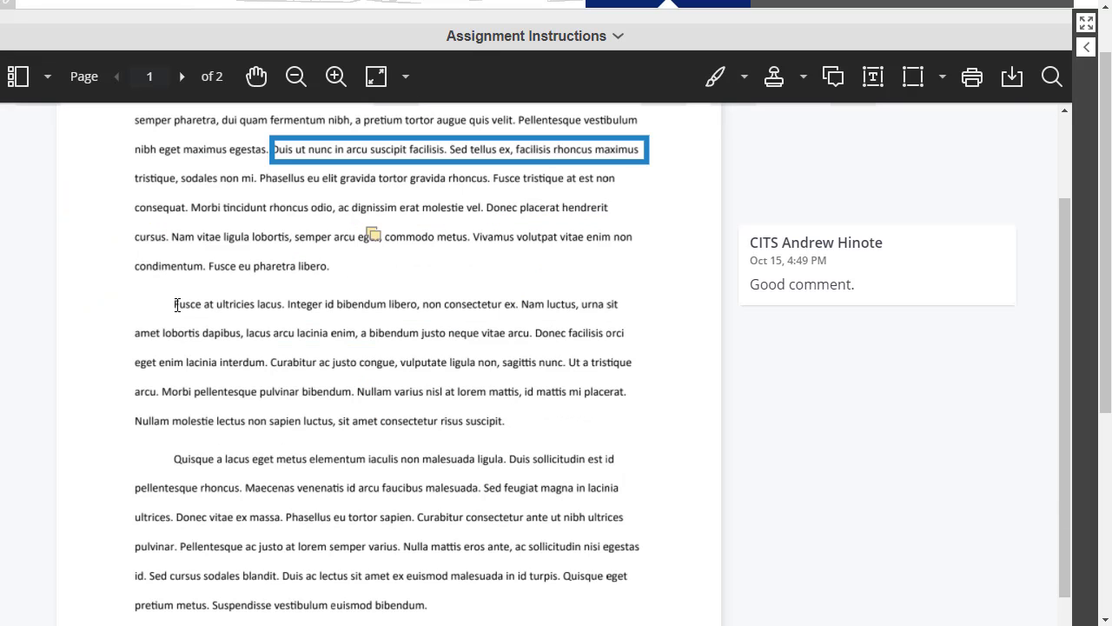
{"action": "left_click_drag", "start_coordinate": [176, 306], "coordinate": [576, 304]}
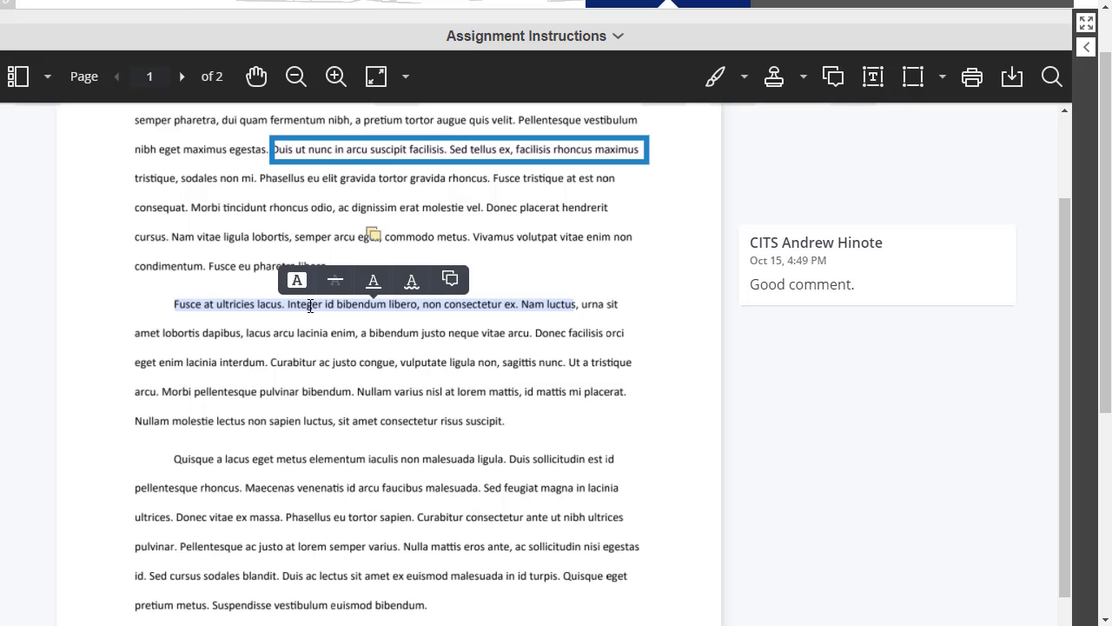
{"action": "left_click", "coordinate": [297, 282]}
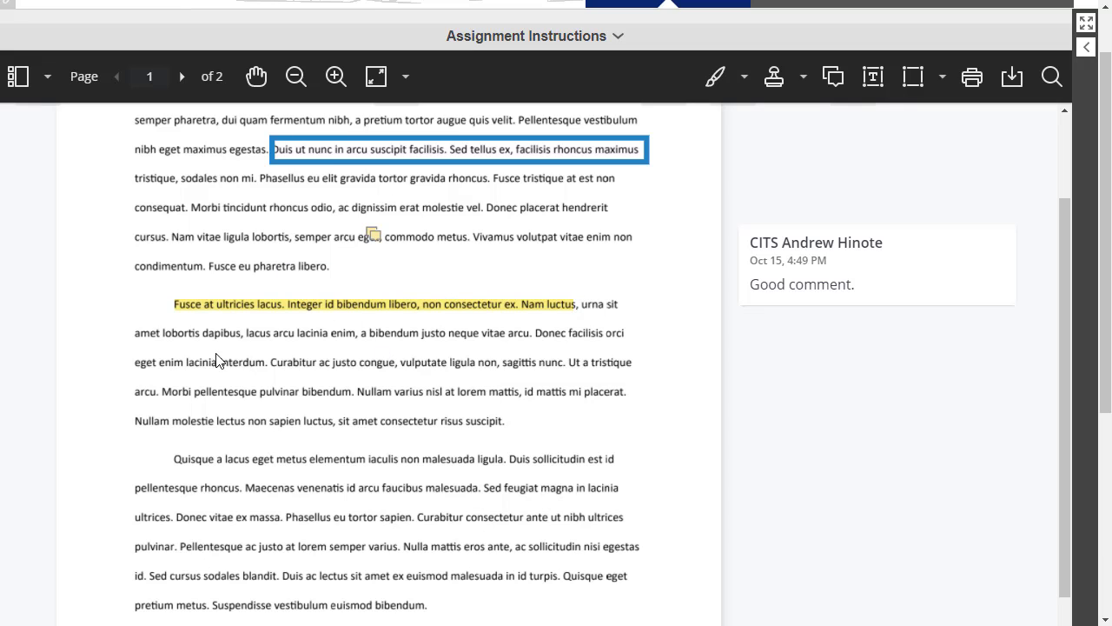
{"action": "left_click_drag", "start_coordinate": [217, 333], "coordinate": [478, 333]}
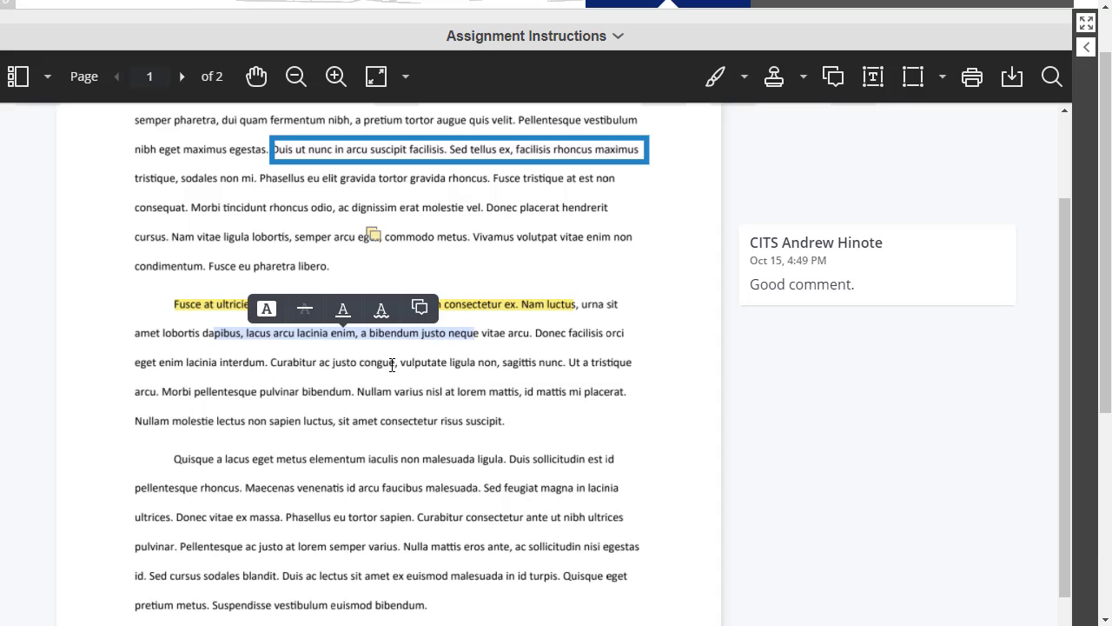
{"action": "left_click", "coordinate": [306, 316]}
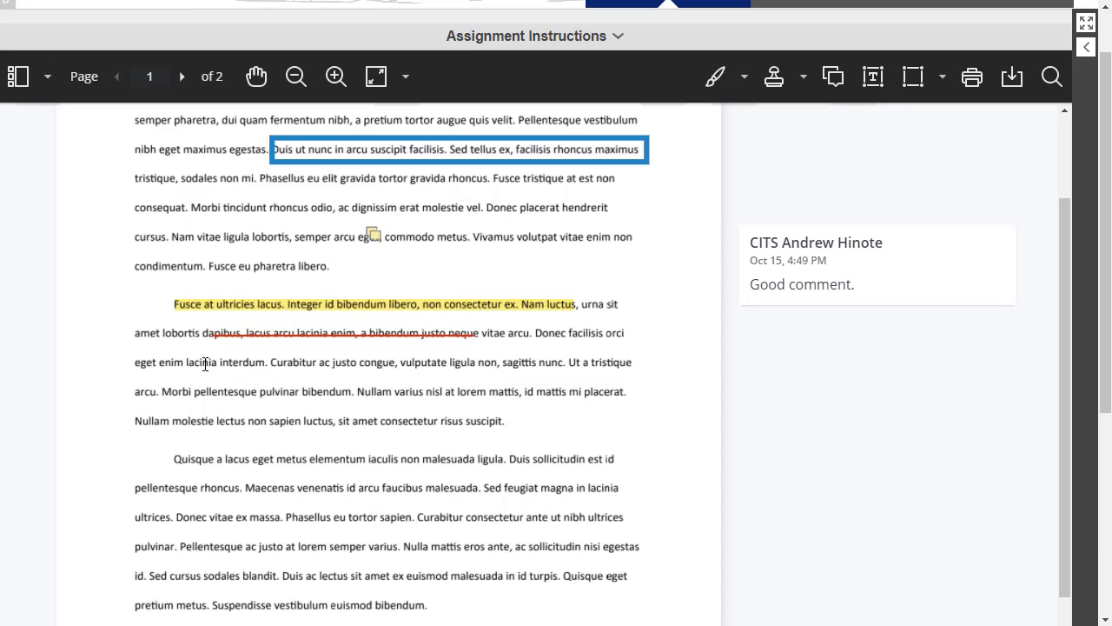
Underline the text from "lacinia interdum" to "vulputate ligula" in the second paragraph and add a squiggly underline beneath "sagittis"
{"action": "left_click_drag", "start_coordinate": [186, 363], "coordinate": [456, 363]}
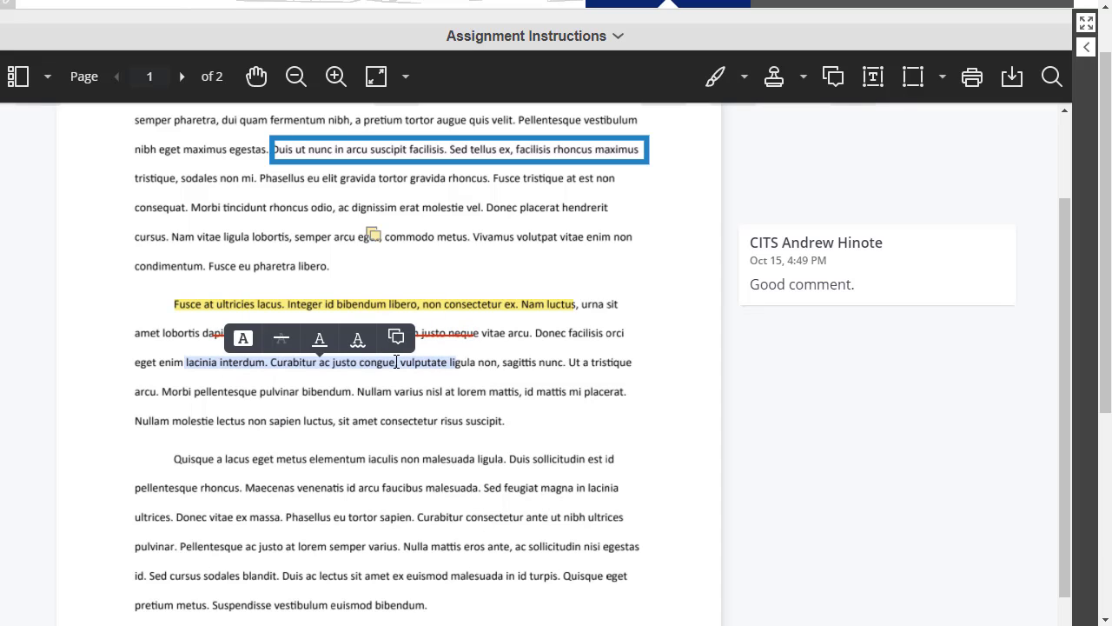
{"action": "left_click", "coordinate": [320, 341]}
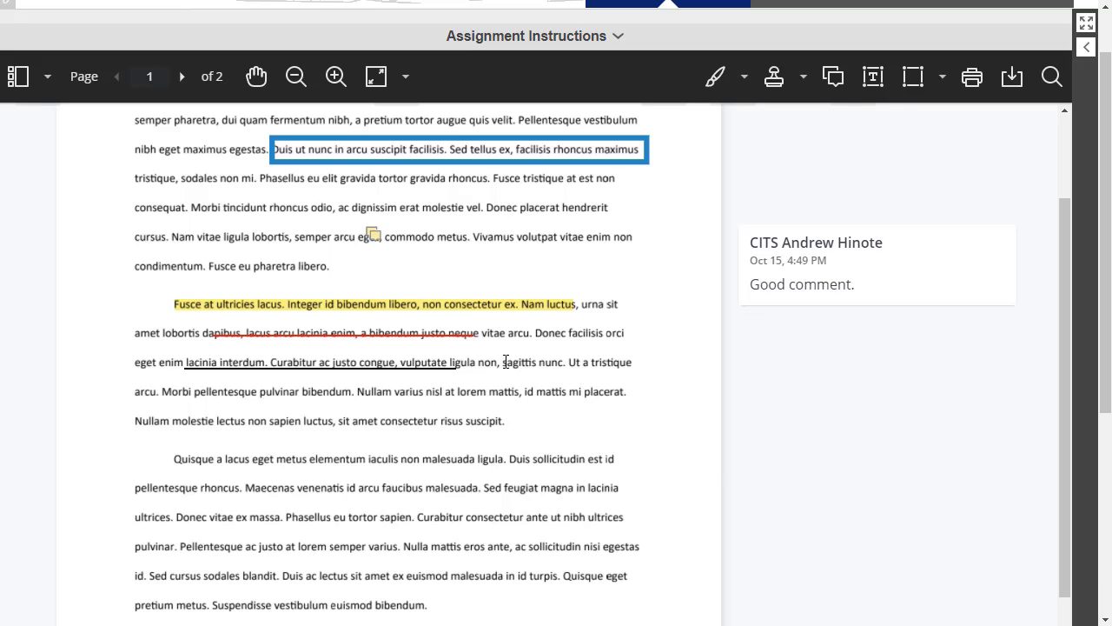
{"action": "double_click", "coordinate": [506, 361]}
{"action": "left_click", "coordinate": [566, 346]}
Attach the comment "Check this" to the text from "pellentesque pulvinar" to "nisl at" in the second paragraph and save it
{"action": "left_click_drag", "start_coordinate": [195, 391], "coordinate": [458, 391]}
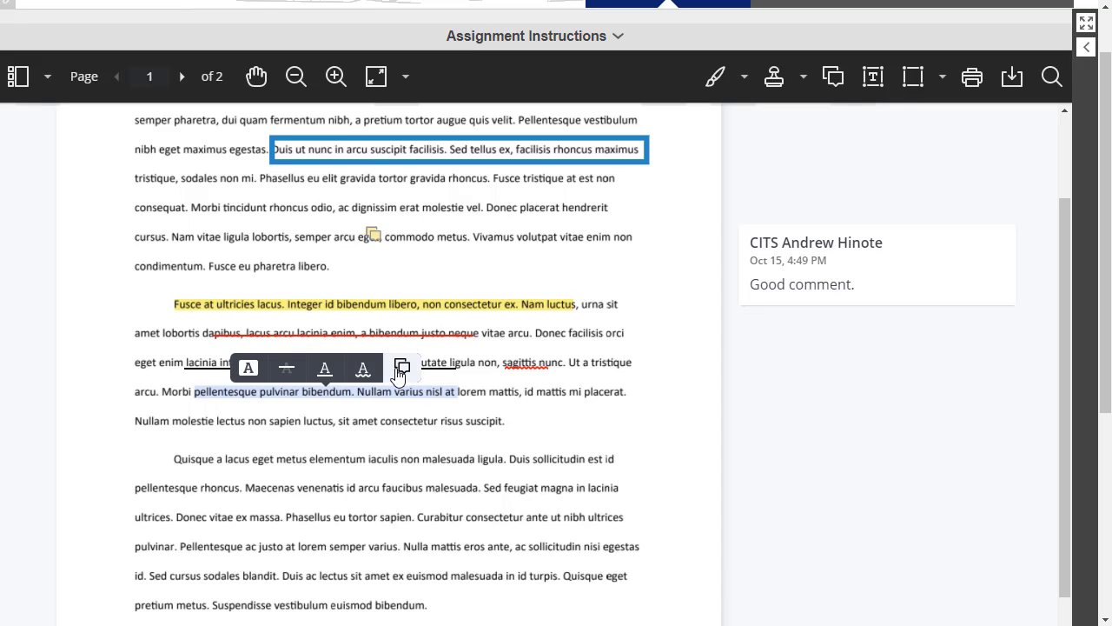
{"action": "left_click", "coordinate": [402, 369]}
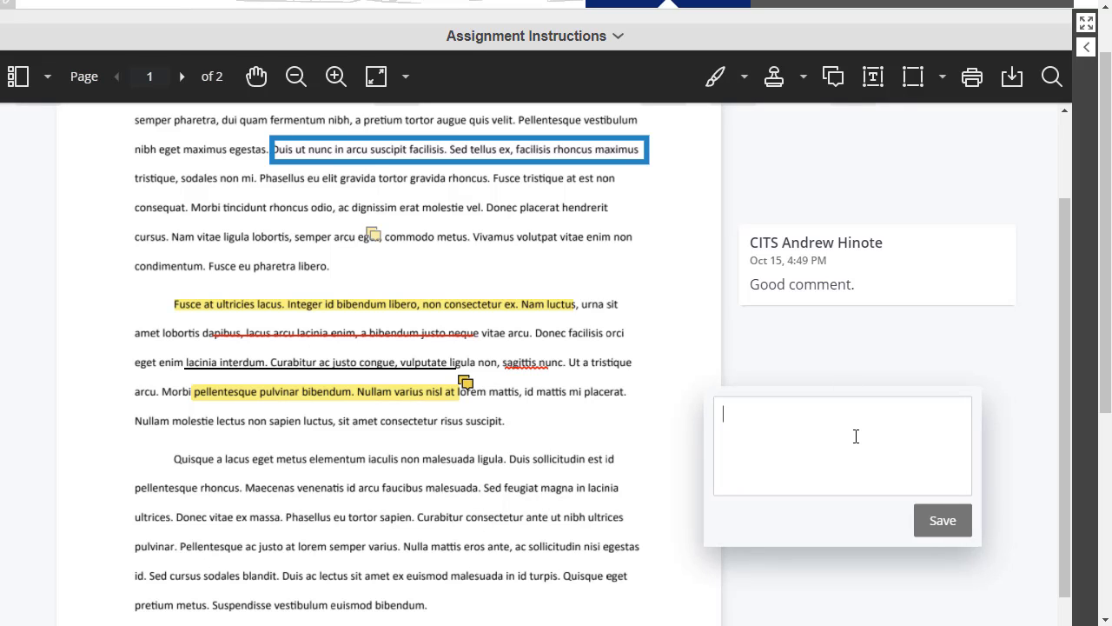
{"action": "type", "text": "Check this"}
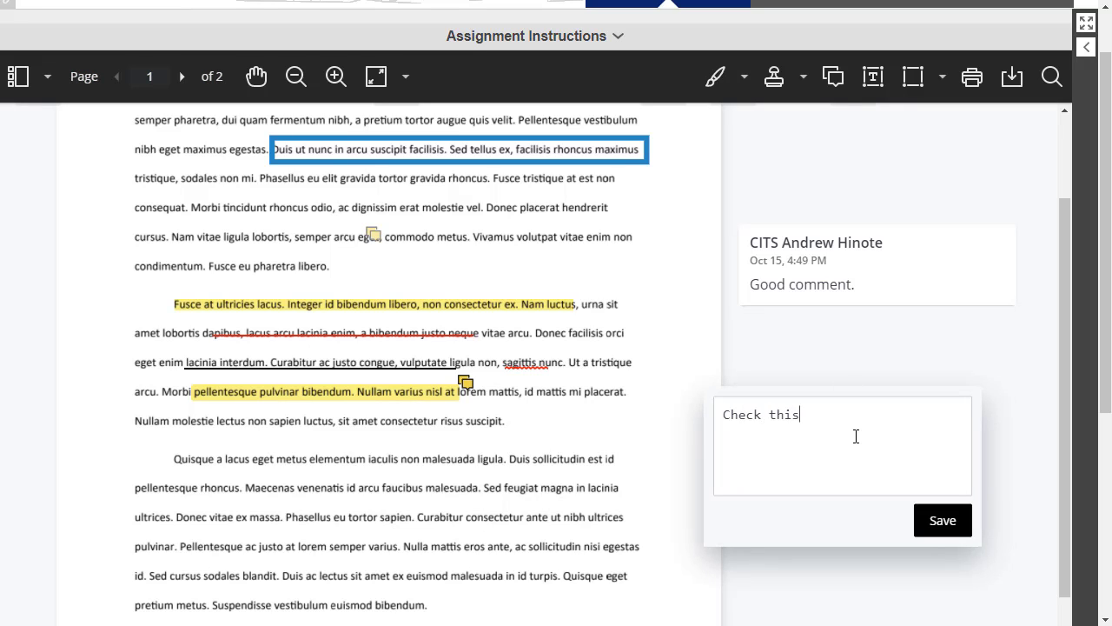
{"action": "left_click", "coordinate": [943, 524]}
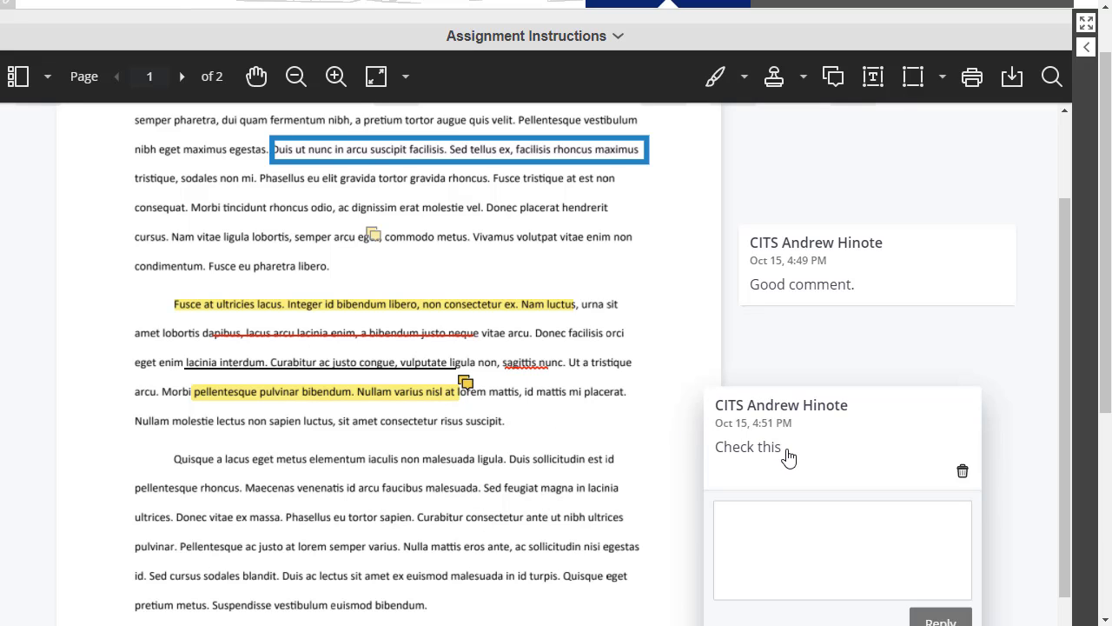
Reopen the collapsed grading sidebar beside the annotated paper and leave the full-screen grading view
{"action": "scroll", "coordinate": [714, 300], "scroll_direction": "up", "scroll_amount": 2}
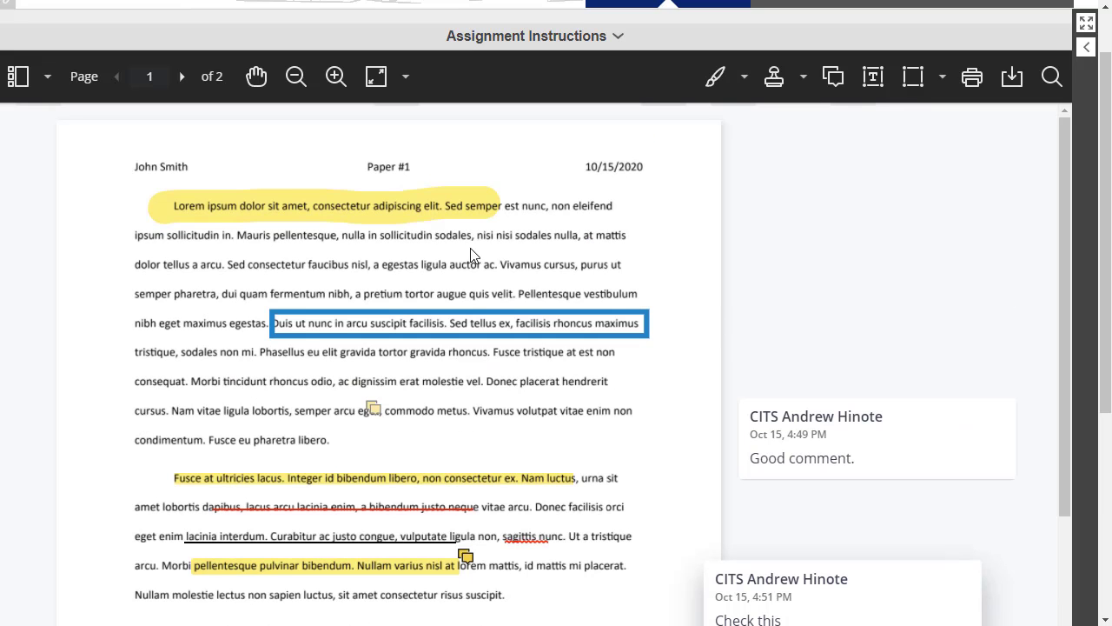
{"action": "left_click", "coordinate": [1011, 85]}
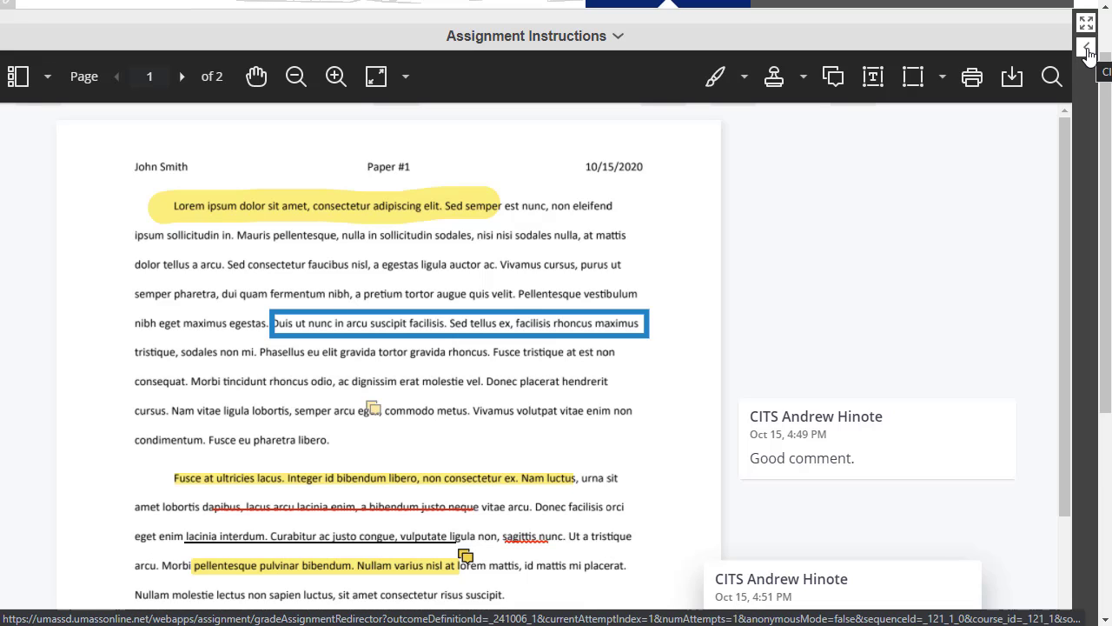
{"action": "left_click", "coordinate": [1089, 54]}
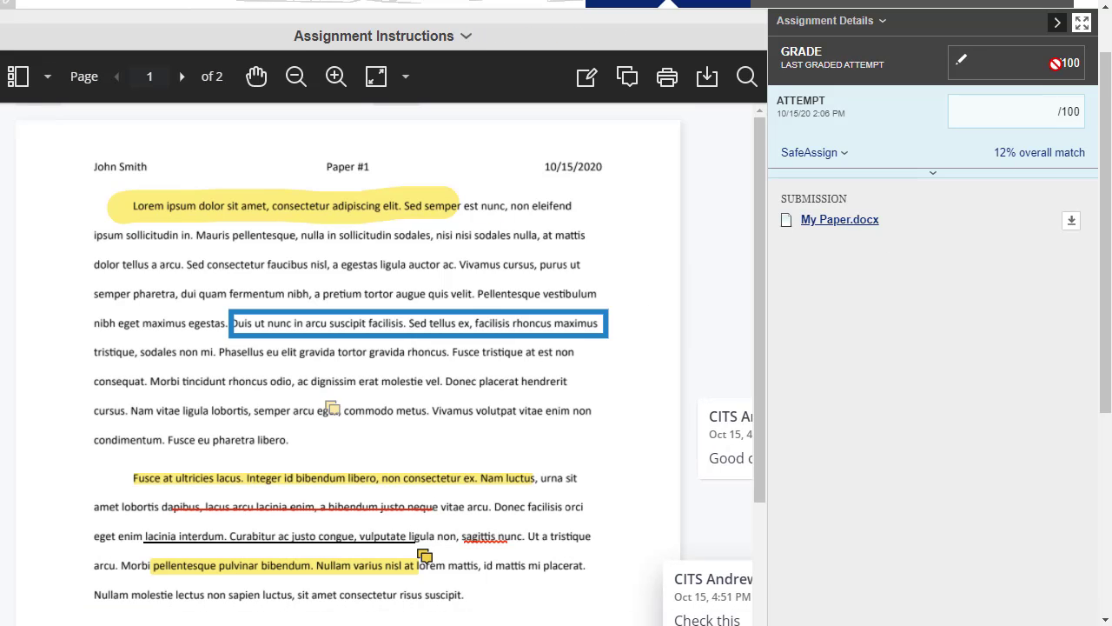
{"action": "left_click", "coordinate": [1082, 24]}
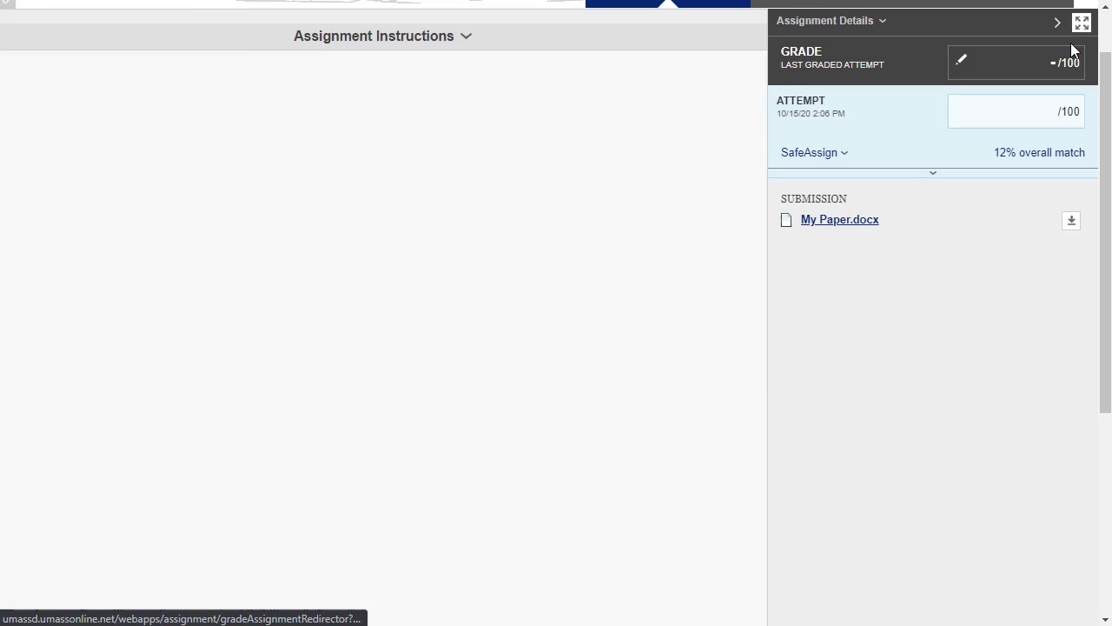
Expand the attempt's grading details to show the rubric and the learner feedback field
{"action": "scroll", "coordinate": [849, 263], "scroll_direction": "down", "scroll_amount": 2}
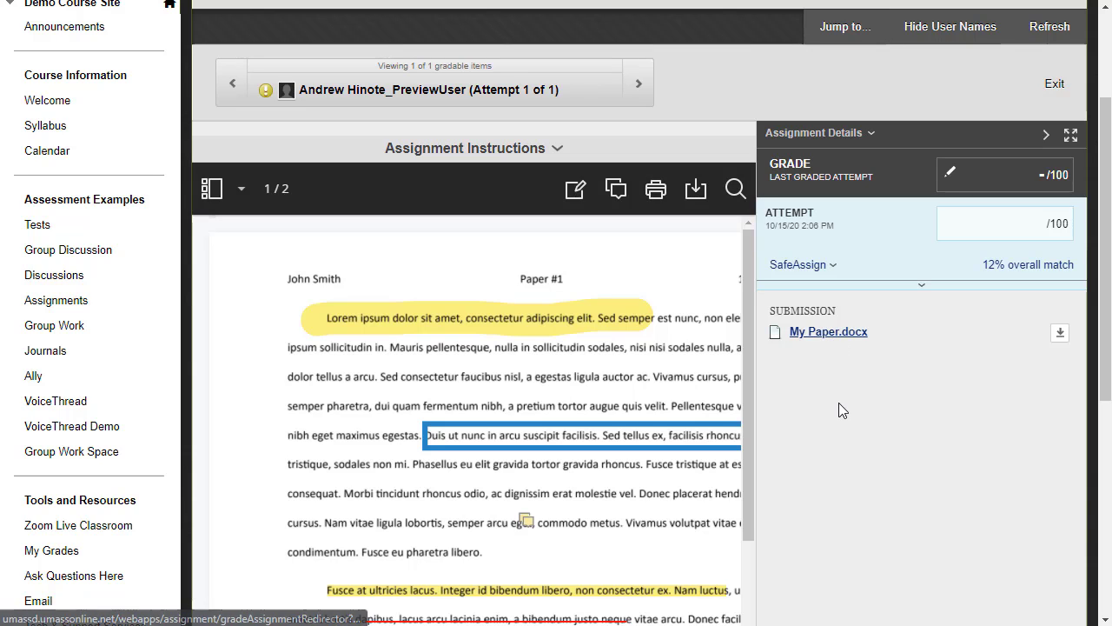
{"action": "left_click", "coordinate": [937, 289]}
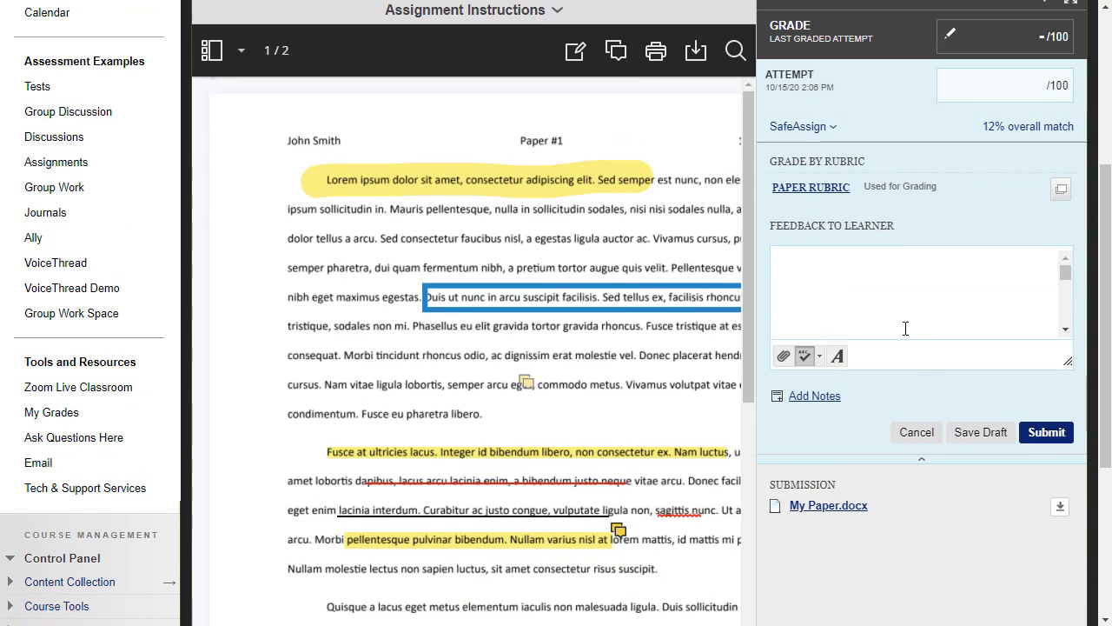
{"action": "scroll", "coordinate": [905, 328], "scroll_direction": "up", "scroll_amount": 1}
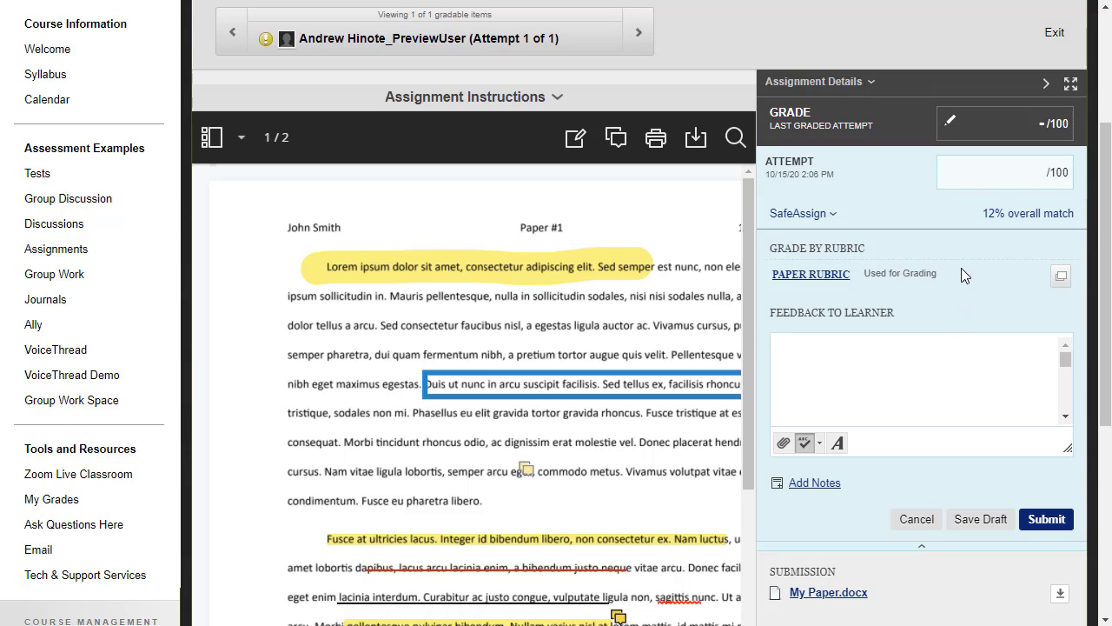
{"action": "left_click", "coordinate": [1000, 173]}
{"action": "type", "text": "98"}
{"action": "key", "text": "BackSpace"}
{"action": "key", "text": "BackSpace"}
Open the Paper Rubric for grading and rate Organization as Above Average with 15 points and the feedback "Hello"
{"action": "left_click", "coordinate": [1061, 276]}
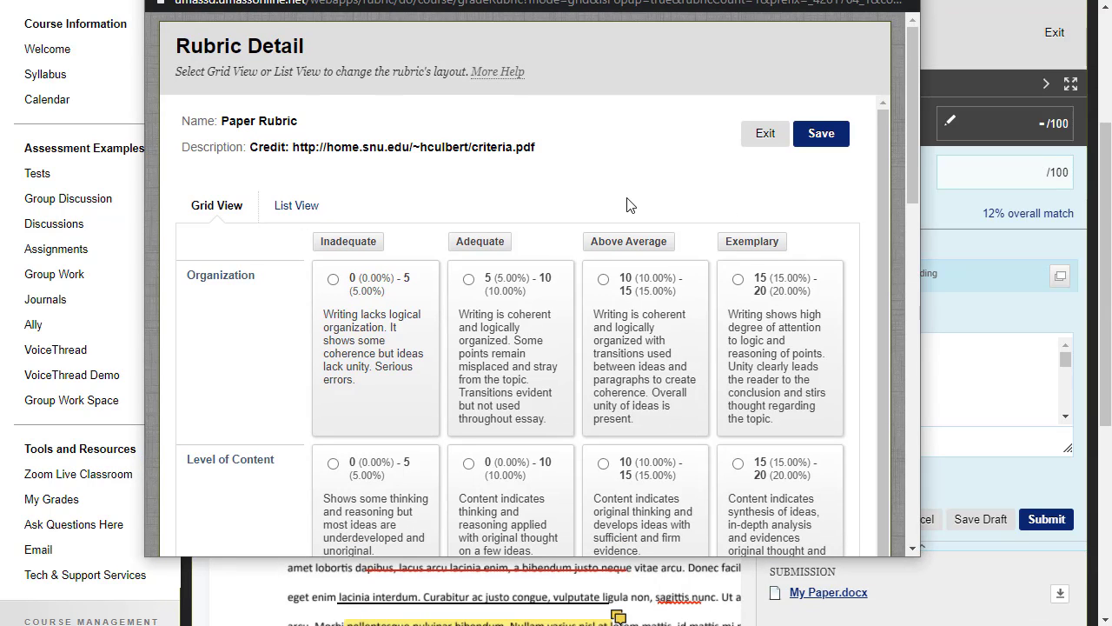
{"action": "left_click", "coordinate": [635, 313]}
{"action": "left_click", "coordinate": [657, 292]}
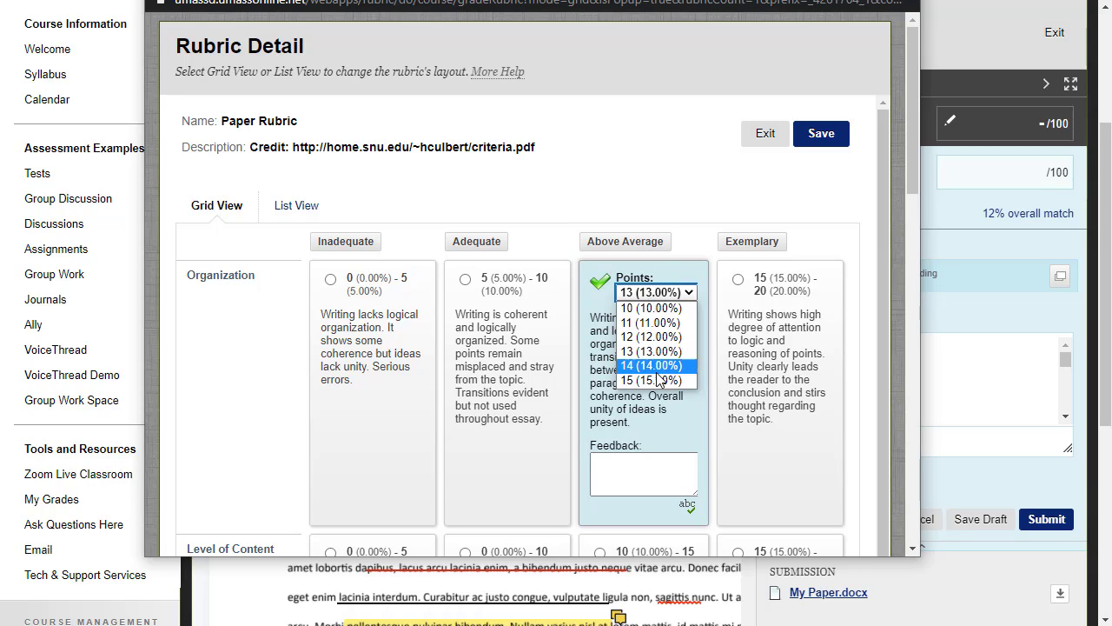
{"action": "left_click", "coordinate": [659, 380]}
{"action": "left_click", "coordinate": [618, 469]}
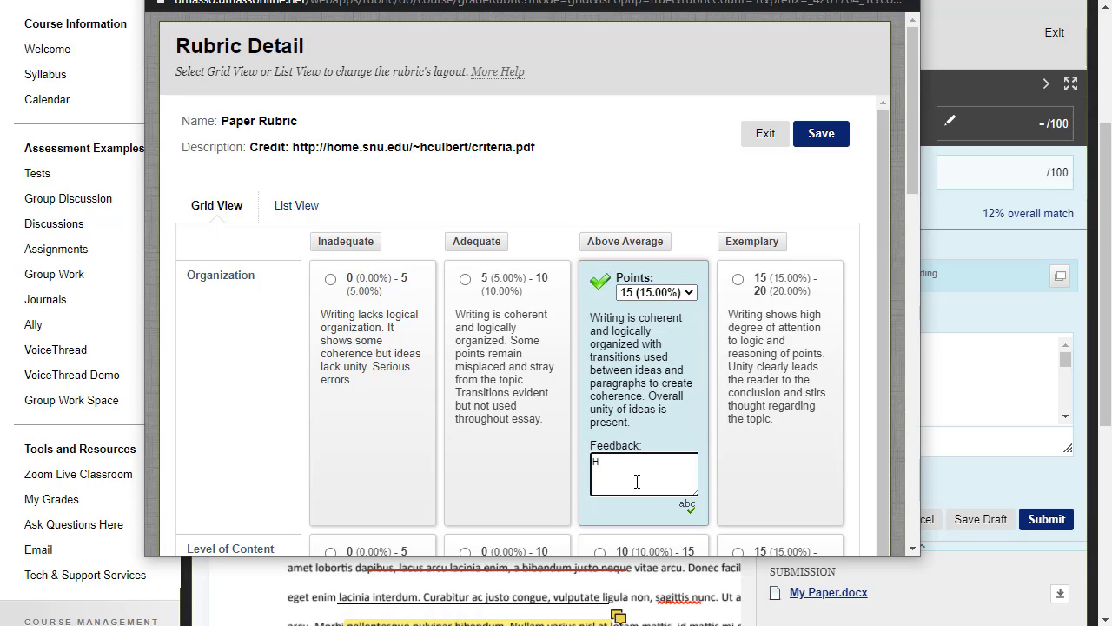
Rate Level of Content and the spelling and grammar criterion as Exemplary, and Development and Format as Above Average
{"action": "scroll", "coordinate": [720, 366], "scroll_direction": "down", "scroll_amount": 3}
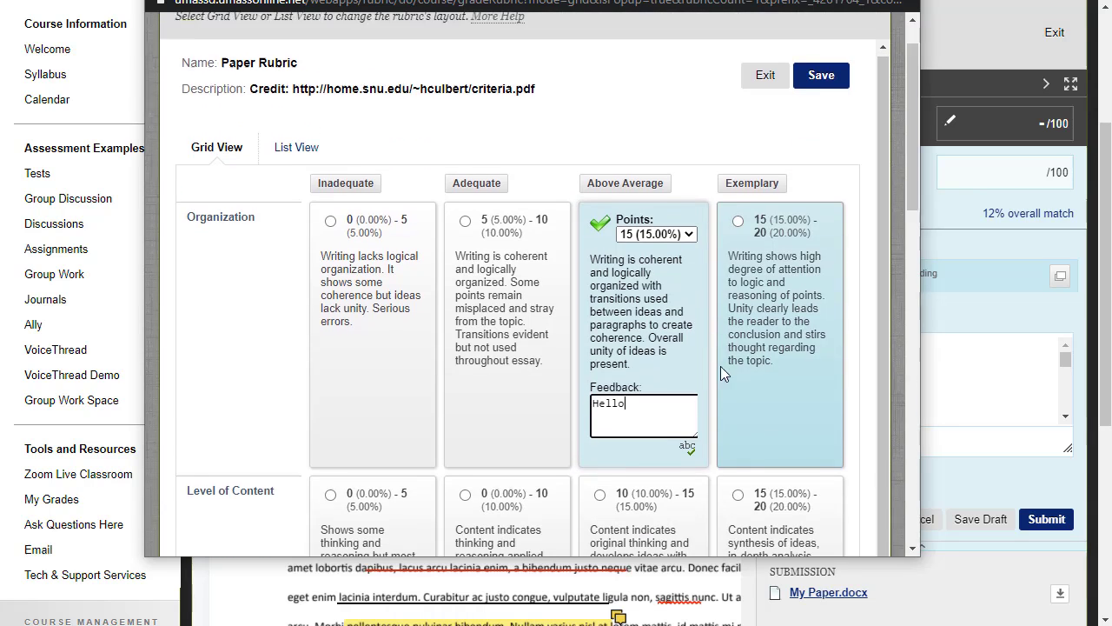
{"action": "left_click", "coordinate": [766, 352]}
{"action": "scroll", "coordinate": [748, 352], "scroll_direction": "down", "scroll_amount": 2}
{"action": "left_click", "coordinate": [686, 347]}
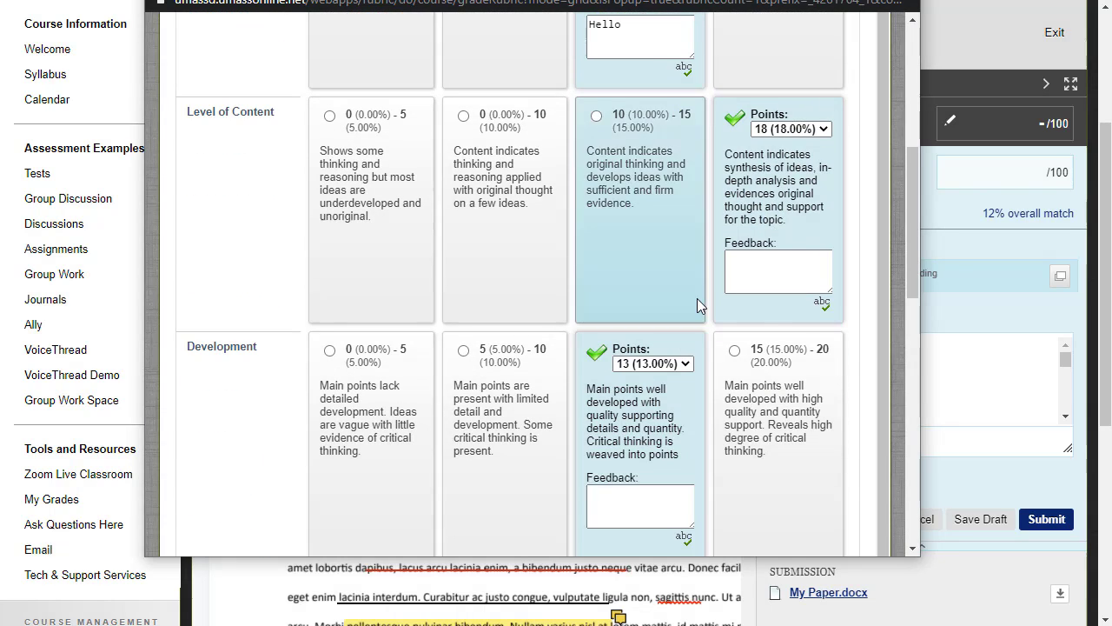
{"action": "scroll", "coordinate": [687, 356], "scroll_direction": "down", "scroll_amount": 3}
{"action": "scroll", "coordinate": [683, 365], "scroll_direction": "down", "scroll_amount": 3}
{"action": "left_click", "coordinate": [683, 365]}
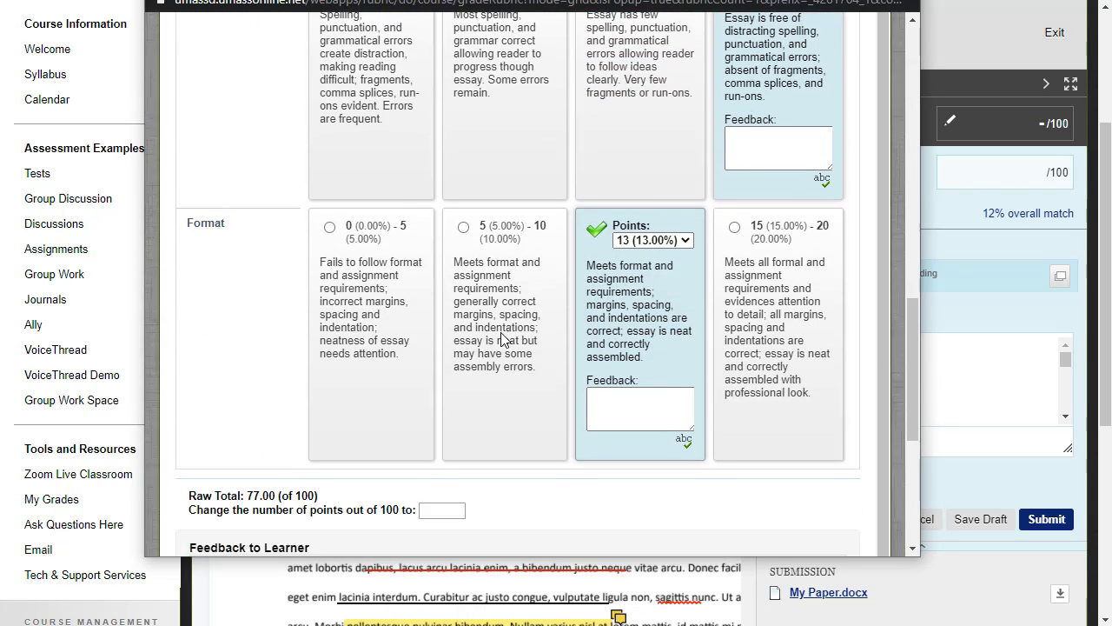
Save the rubric evaluation with the points override left blank and place the cursor in the attempt's learner feedback field
{"action": "scroll", "coordinate": [683, 365], "scroll_direction": "down", "scroll_amount": 3}
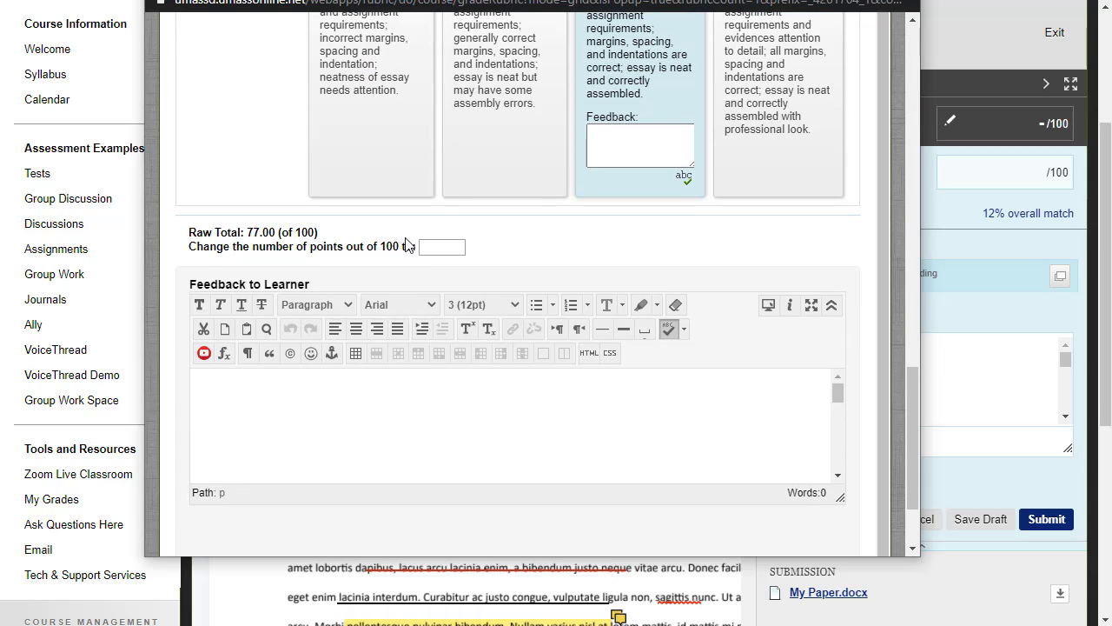
{"action": "left_click", "coordinate": [455, 247]}
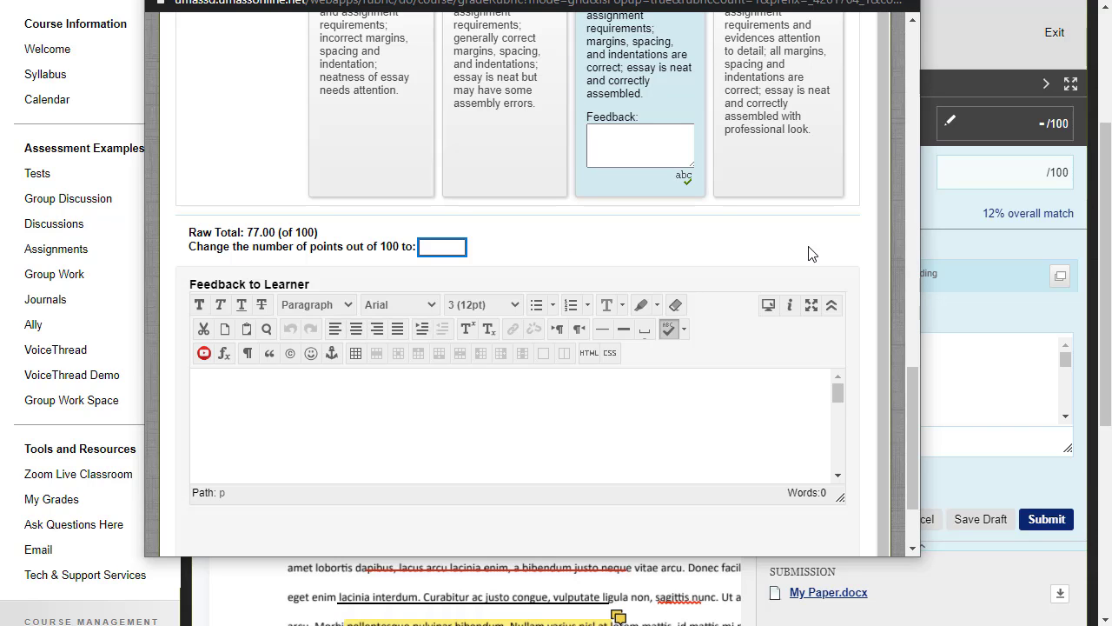
{"action": "scroll", "coordinate": [878, 433], "scroll_direction": "down", "scroll_amount": 2}
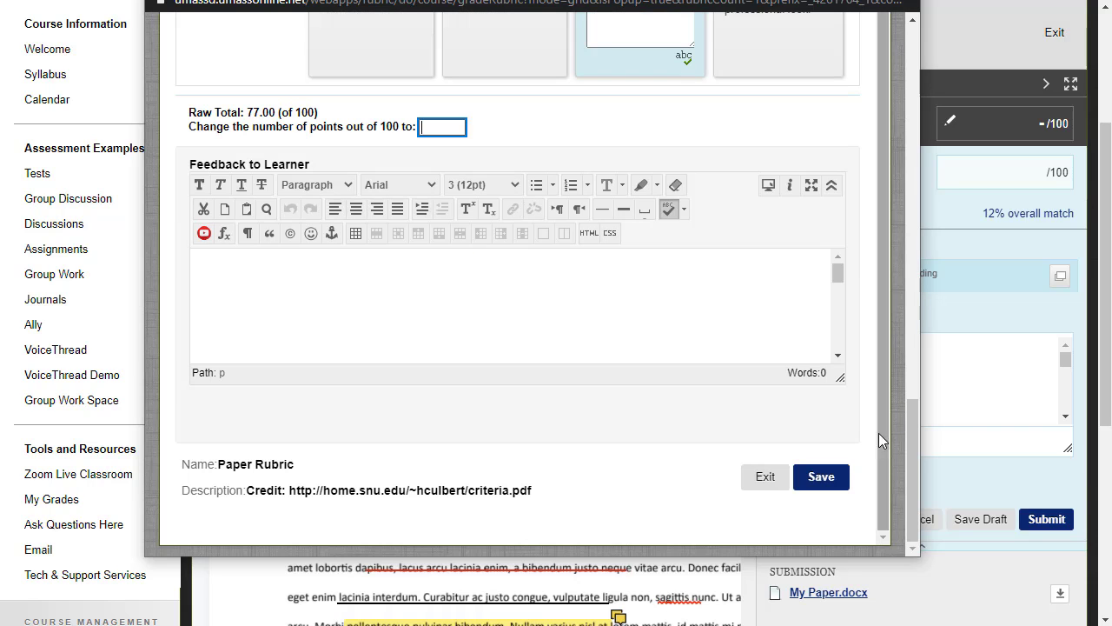
{"action": "left_click", "coordinate": [833, 478]}
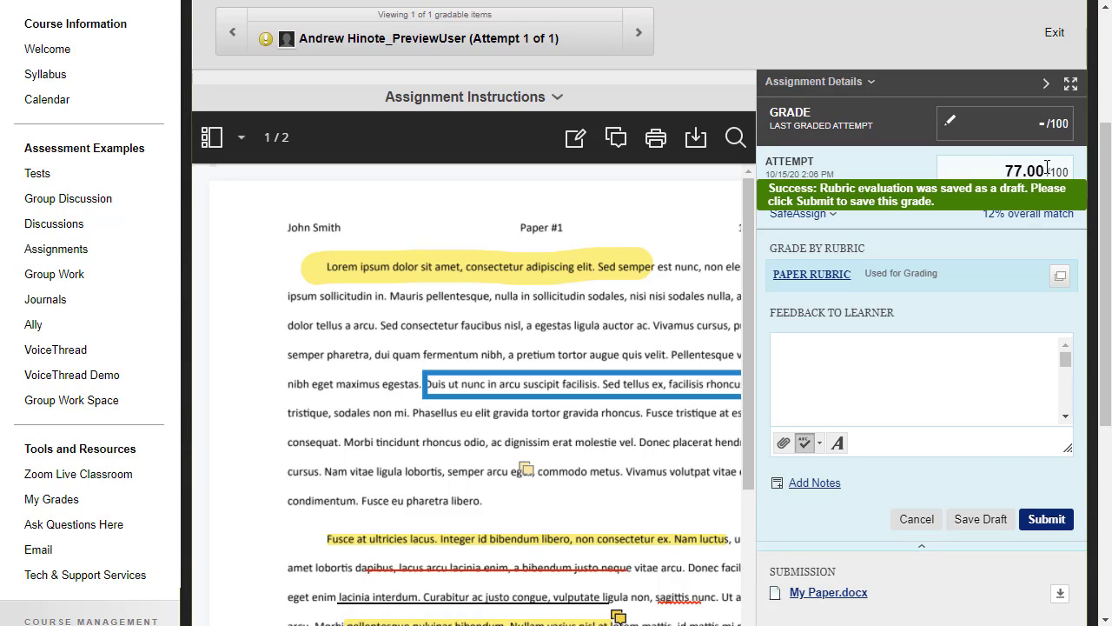
{"action": "left_click", "coordinate": [871, 392]}
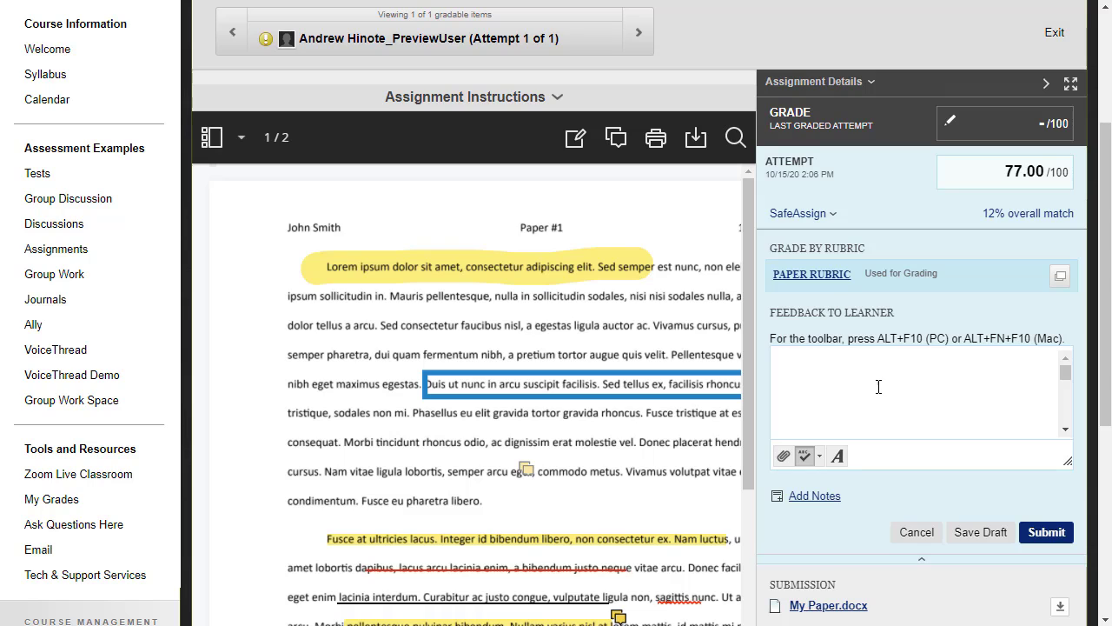
Open the SafeAssign originality report for My Paper.docx and dismiss its introductory message
{"action": "left_click", "coordinate": [826, 222]}
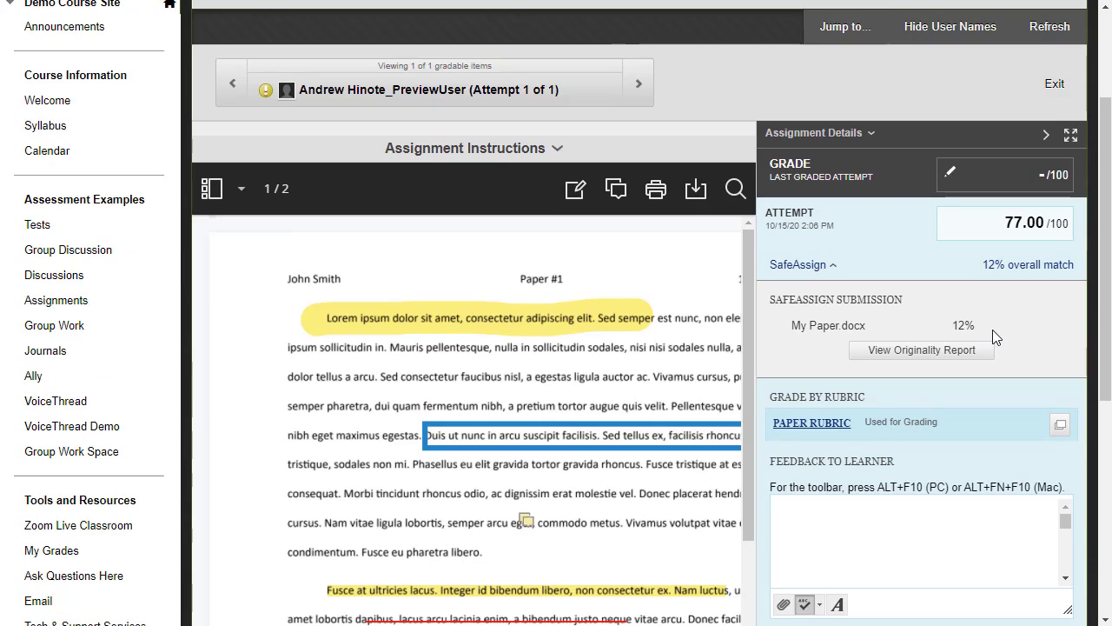
{"action": "left_click", "coordinate": [893, 358]}
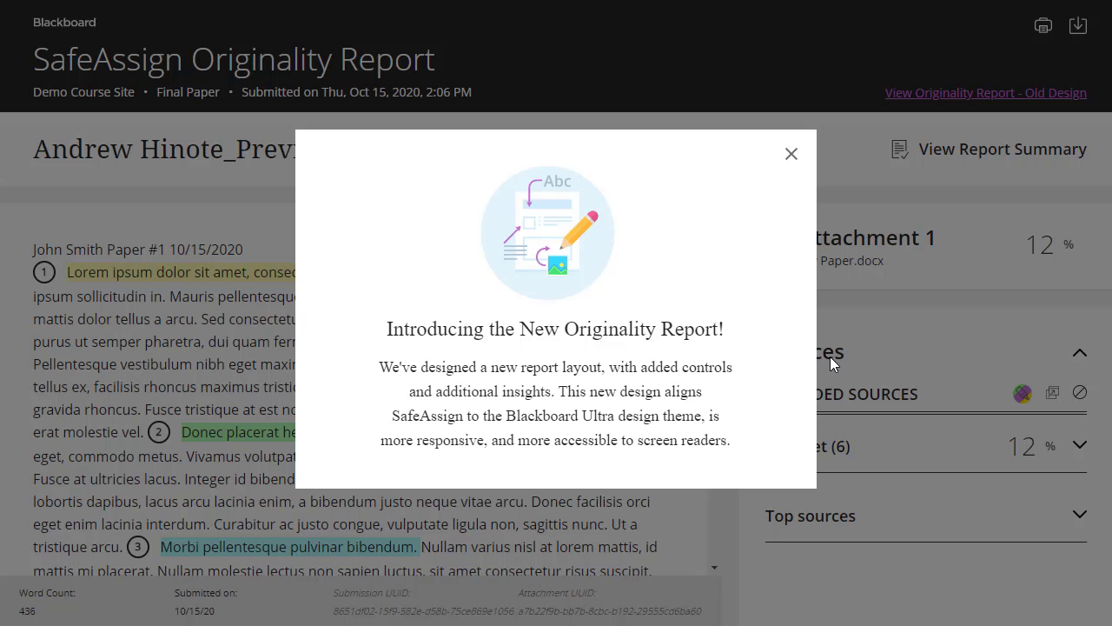
{"action": "left_click", "coordinate": [790, 154]}
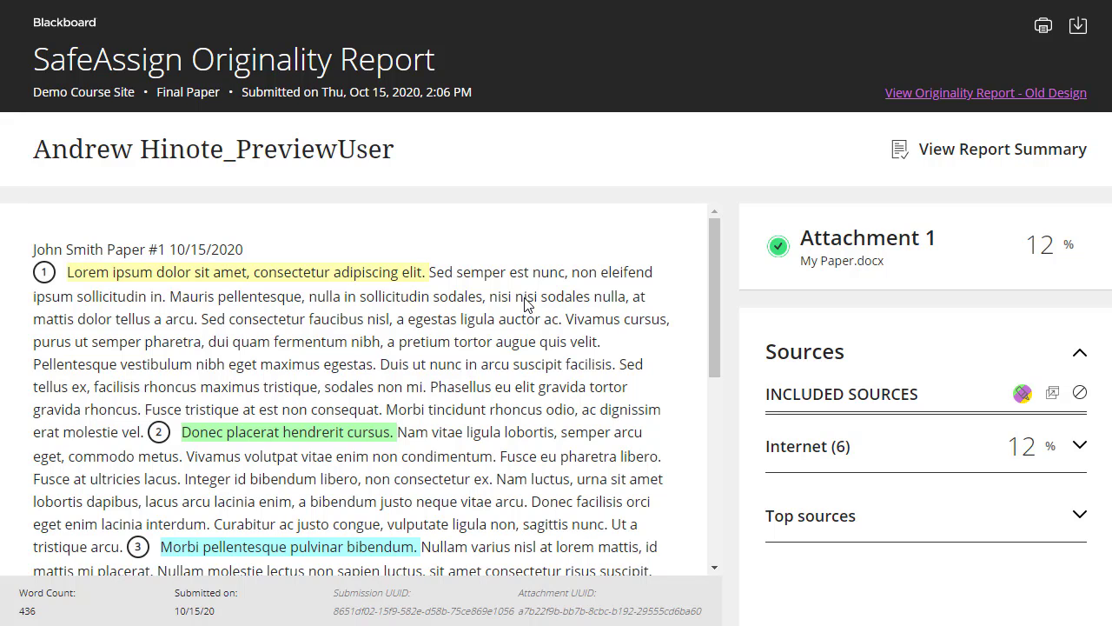
Compare the first highlighted match, "Lorem ipsum dolor sit amet, consectetur adipiscing elit", with its original source and close the comparison
{"action": "left_click", "coordinate": [199, 276]}
{"action": "scroll", "coordinate": [199, 275], "scroll_direction": "down", "scroll_amount": 1}
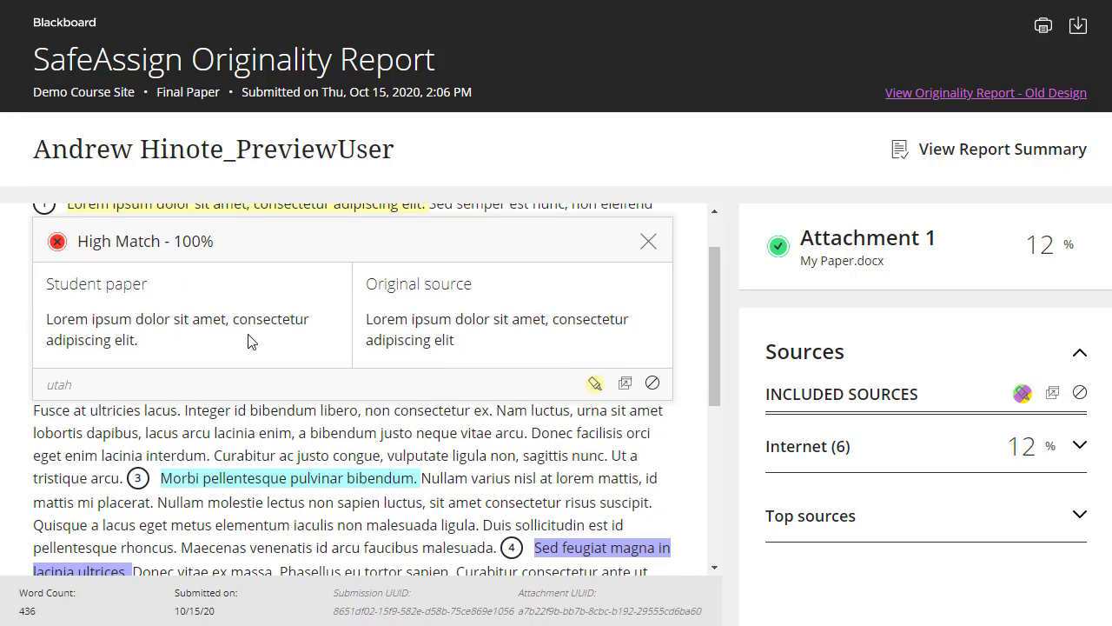
{"action": "left_click", "coordinate": [625, 387]}
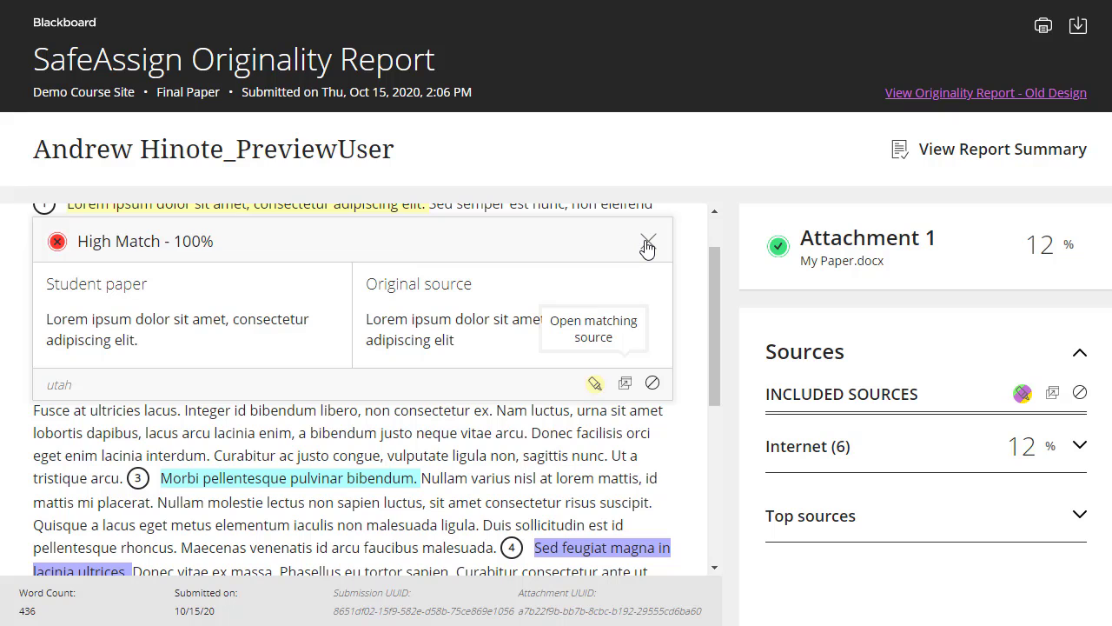
{"action": "left_click", "coordinate": [648, 243]}
{"action": "scroll", "coordinate": [504, 316], "scroll_direction": "up", "scroll_amount": 1}
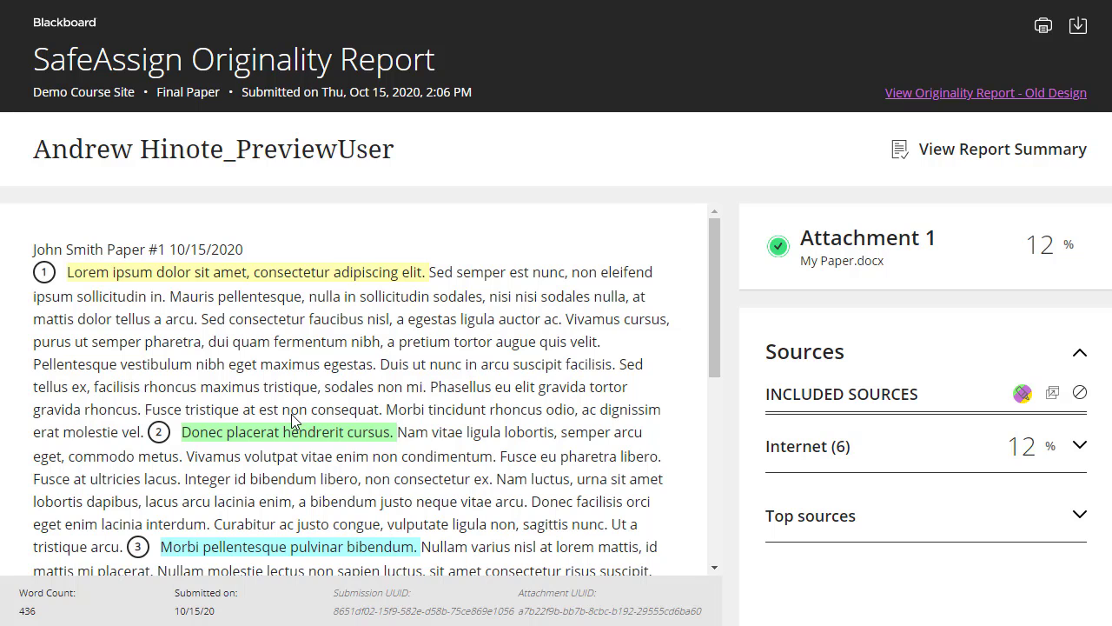
Open the second highlighted match, "Donec placerat hendrerit cursus", and exclude its uminho source from the originality report
{"action": "left_click", "coordinate": [261, 437]}
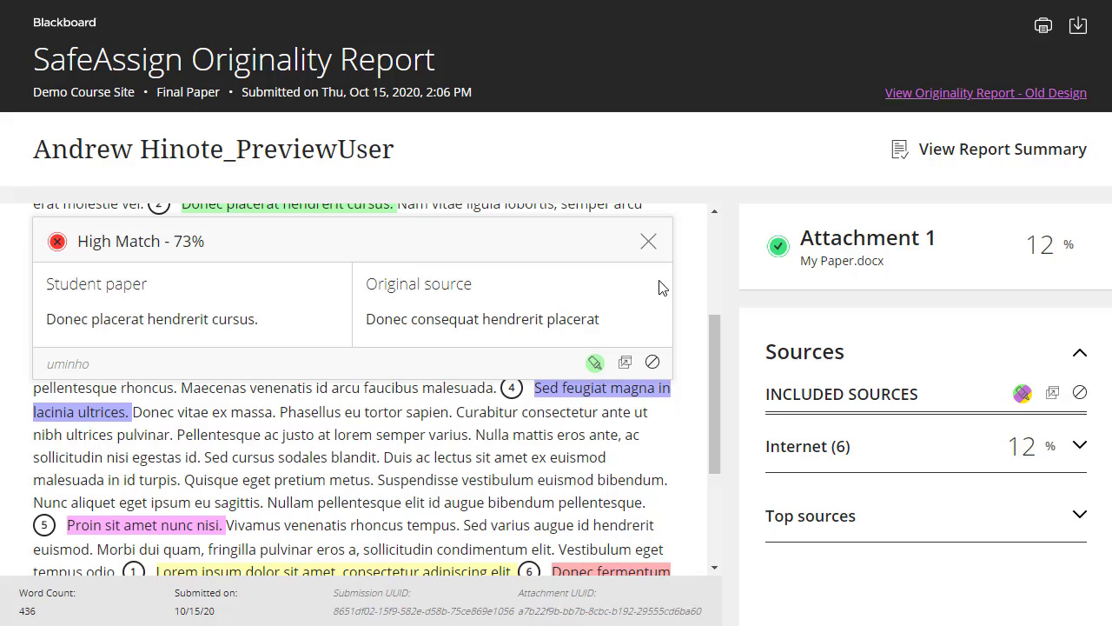
{"action": "left_click", "coordinate": [653, 362]}
{"action": "scroll", "coordinate": [795, 386], "scroll_direction": "down", "scroll_amount": 1}
{"action": "scroll", "coordinate": [795, 387], "scroll_direction": "down", "scroll_amount": 1}
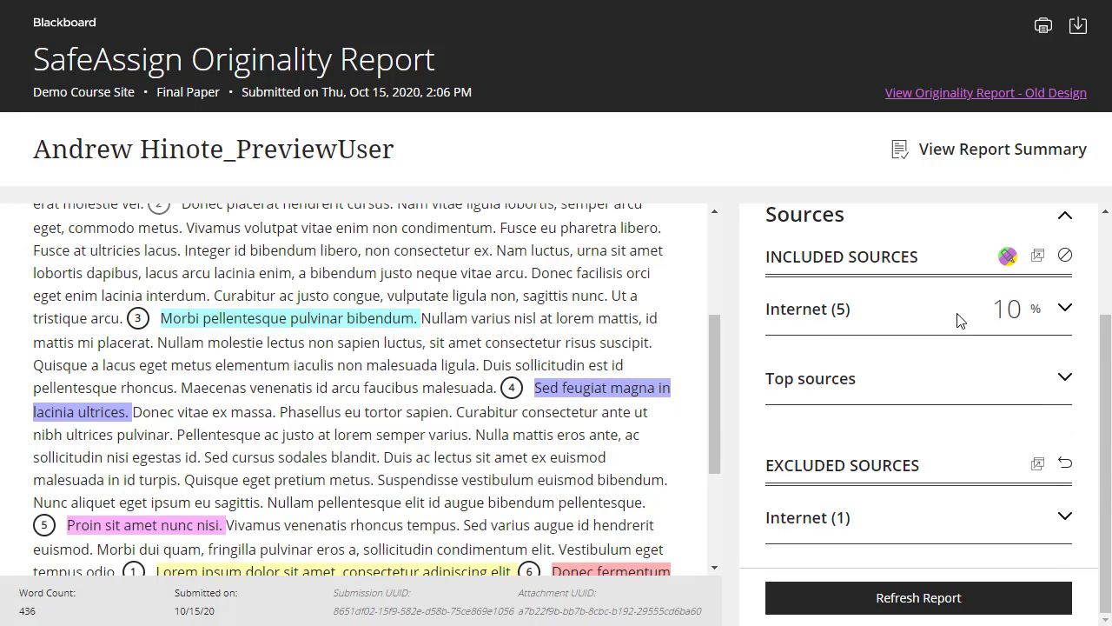
Expand the included Internet sources and review the lists of included and excluded sources in the originality report
{"action": "left_click", "coordinate": [1065, 309]}
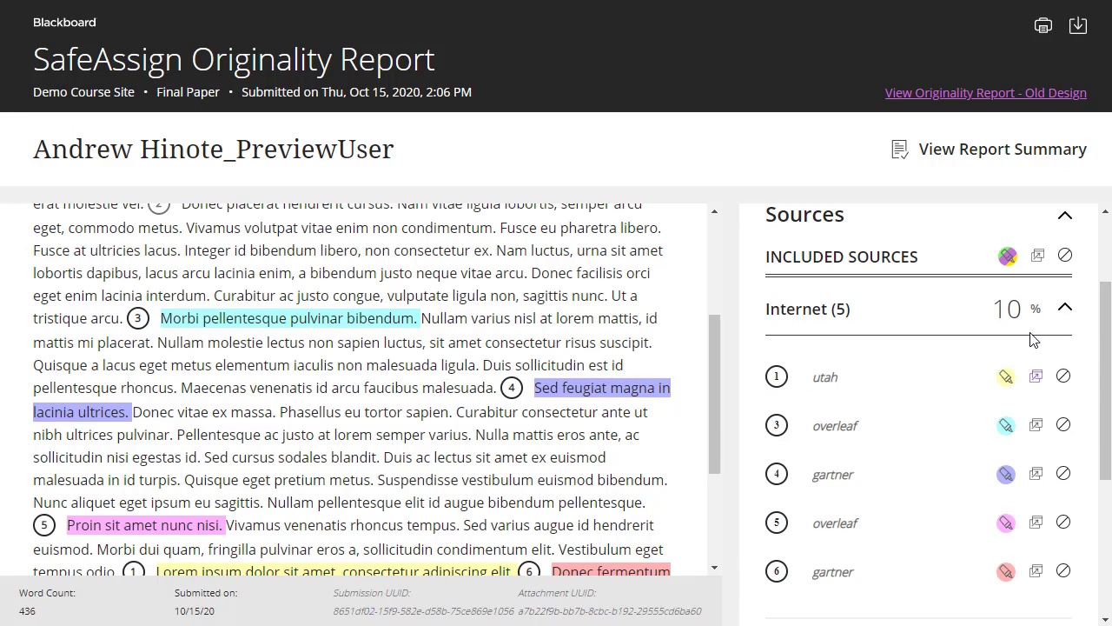
{"action": "scroll", "coordinate": [904, 355], "scroll_direction": "down", "scroll_amount": 1}
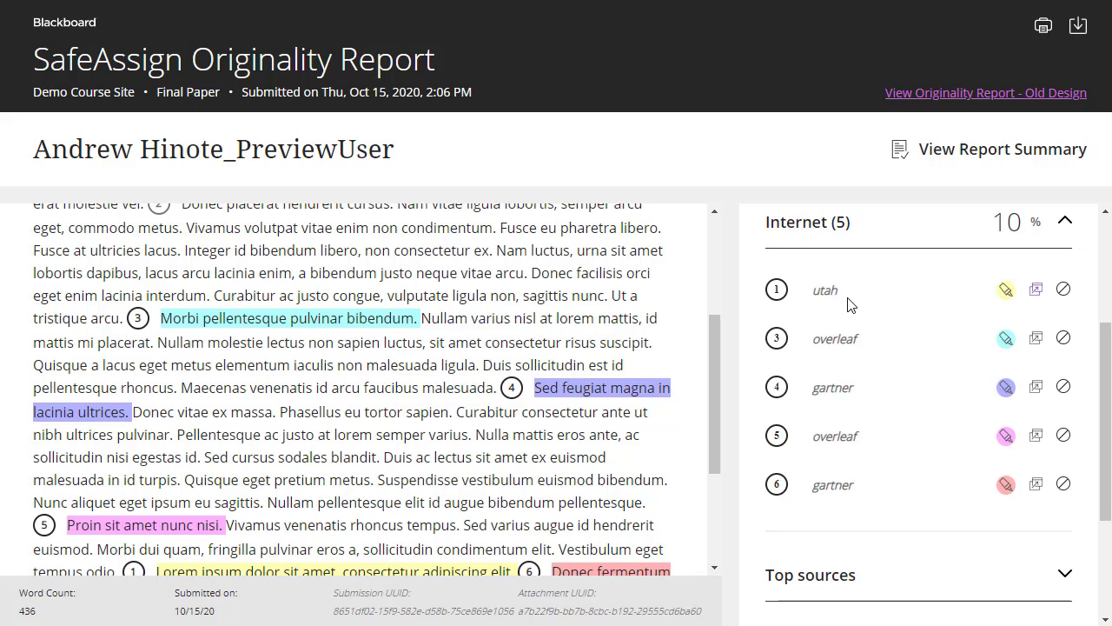
{"action": "scroll", "coordinate": [916, 478], "scroll_direction": "down", "scroll_amount": 2}
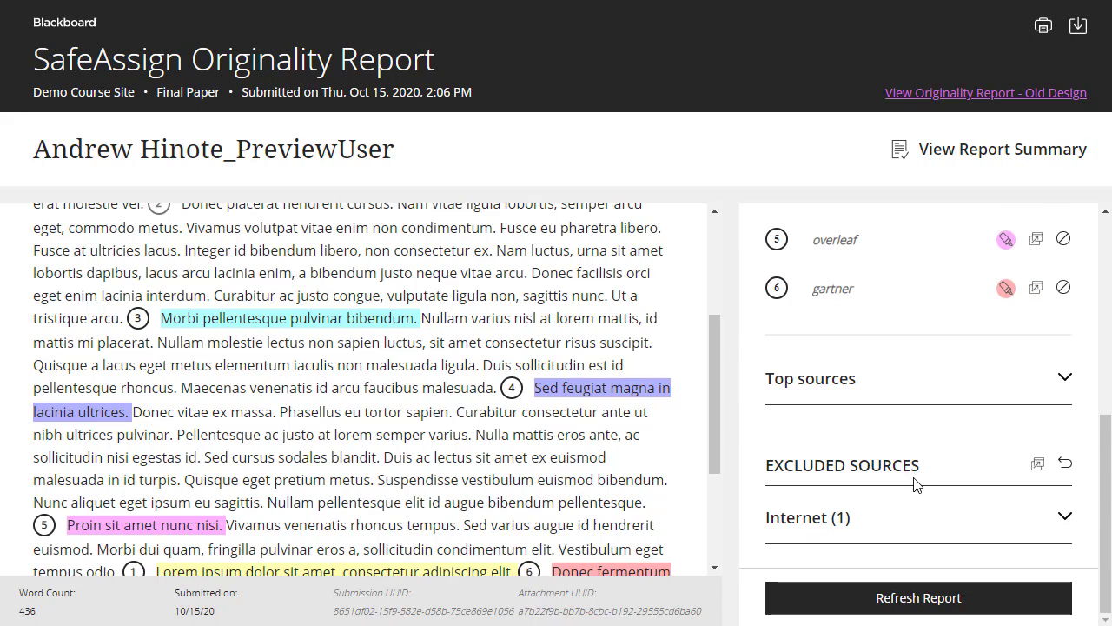
{"action": "scroll", "coordinate": [812, 432], "scroll_direction": "up", "scroll_amount": 5}
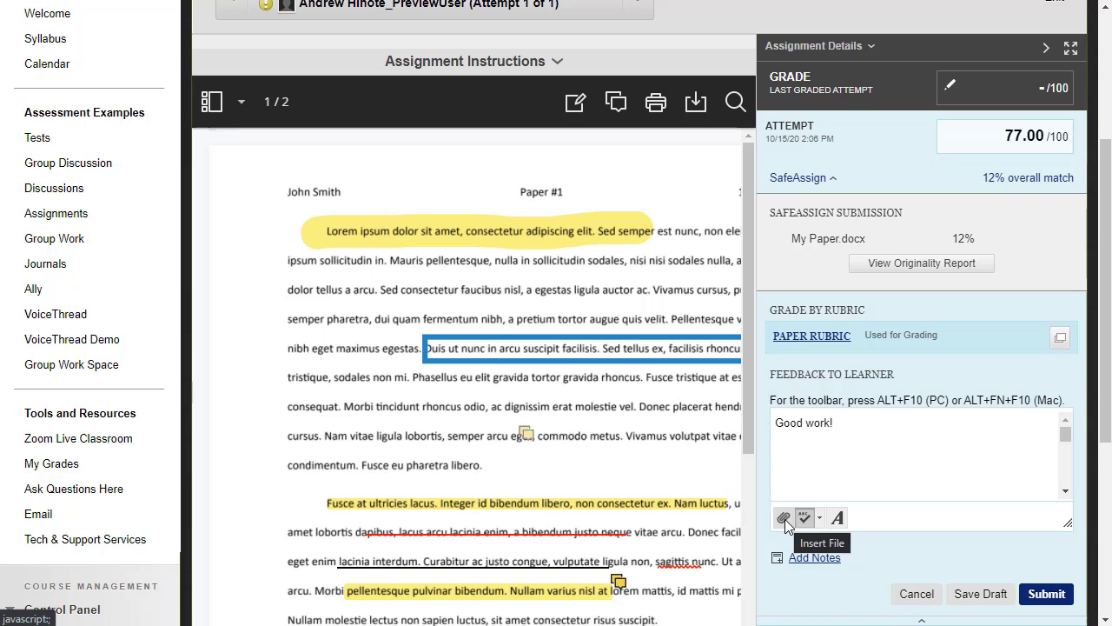
Open the full learner feedback editor and start a recording on a new line below "Good work!", allowing microphone and camera access
{"action": "left_click", "coordinate": [841, 520]}
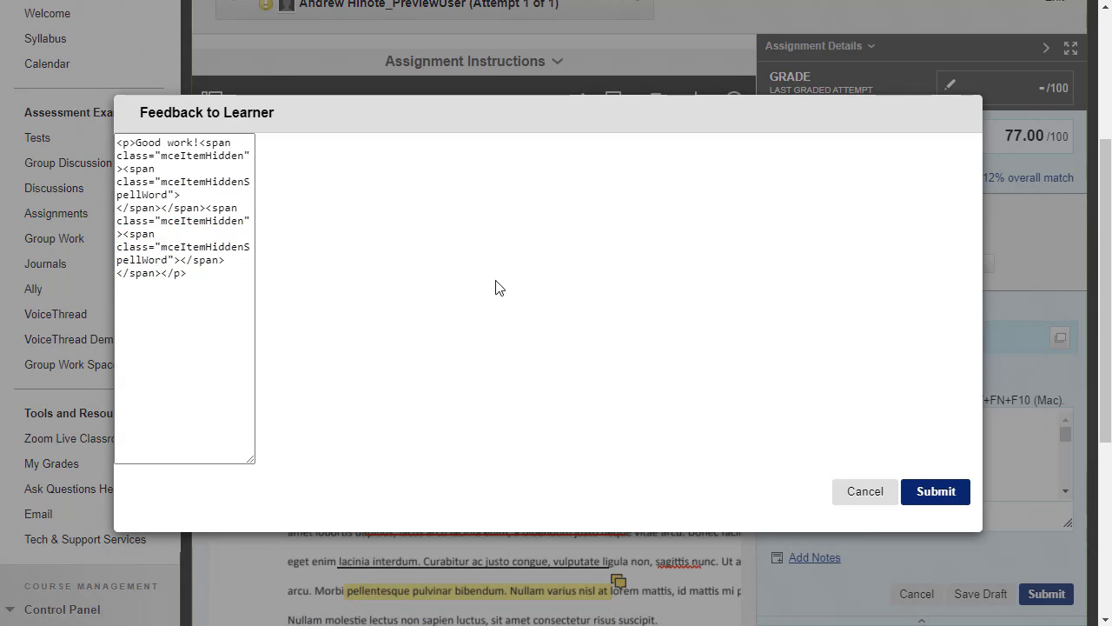
{"action": "left_click", "coordinate": [286, 241]}
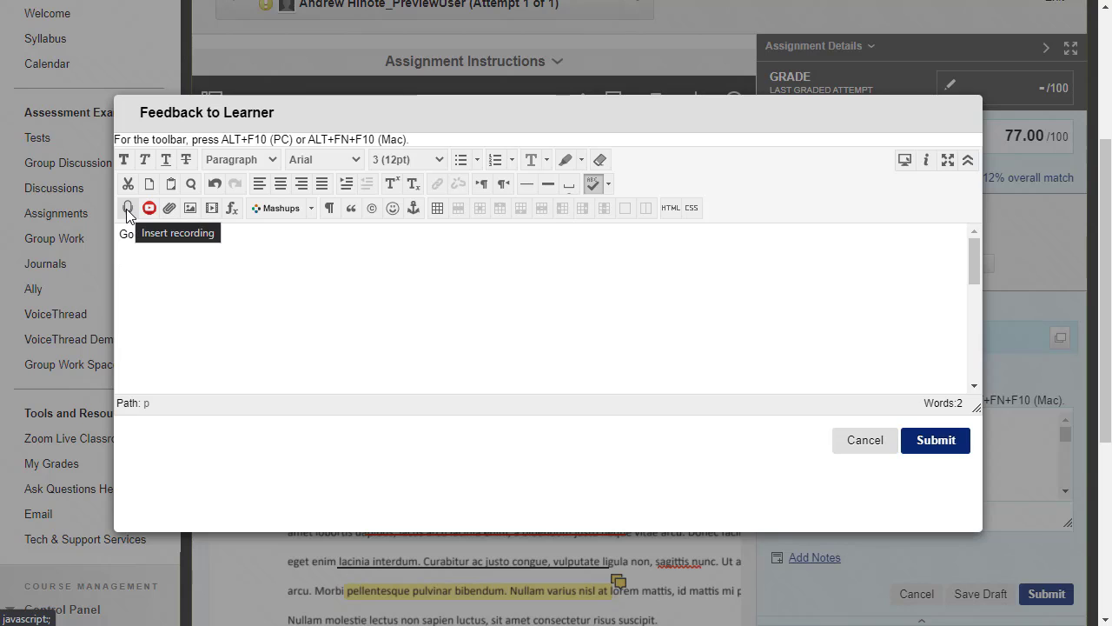
{"action": "key", "text": "Return"}
{"action": "left_click", "coordinate": [129, 210]}
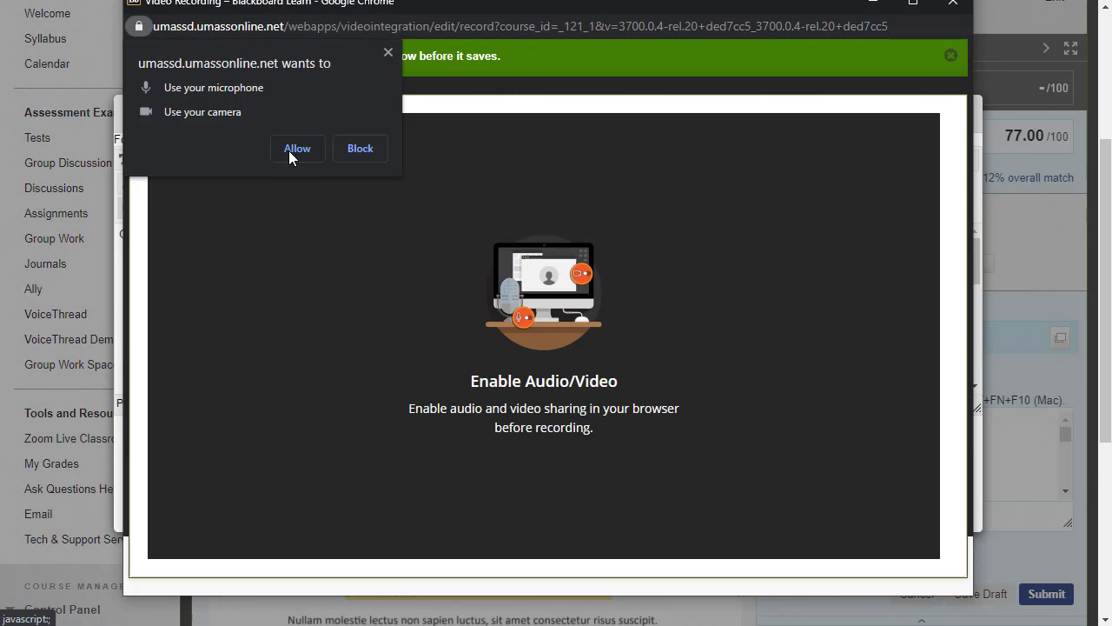
{"action": "left_click", "coordinate": [294, 150]}
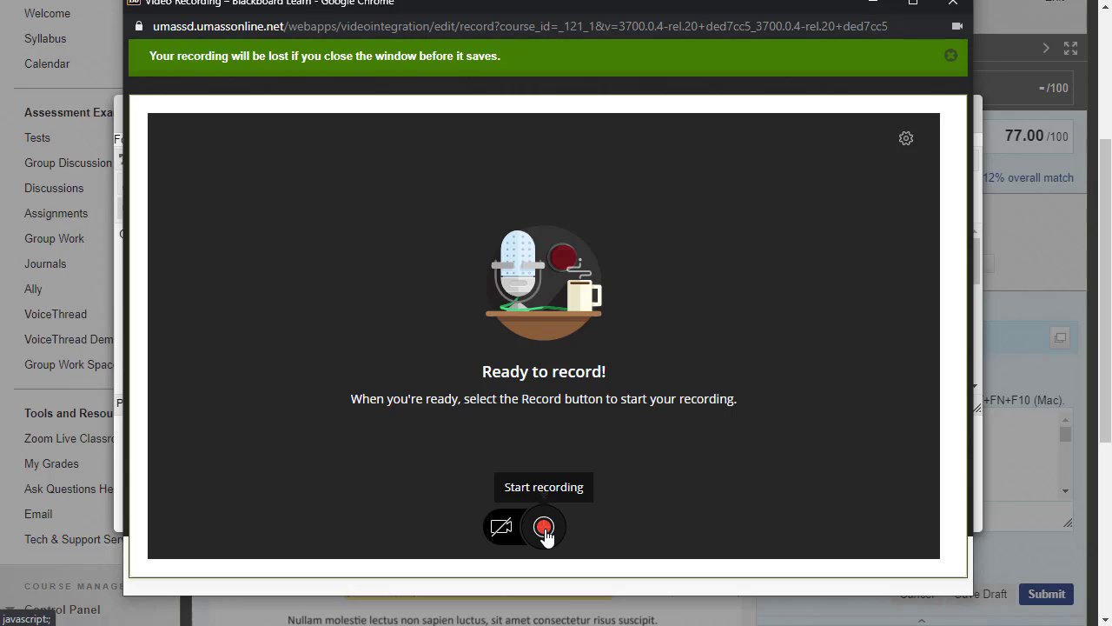
Record an audio comment about 4 seconds long, preview it, and insert it into the feedback with its default name and alternative text
{"action": "left_click", "coordinate": [545, 527]}
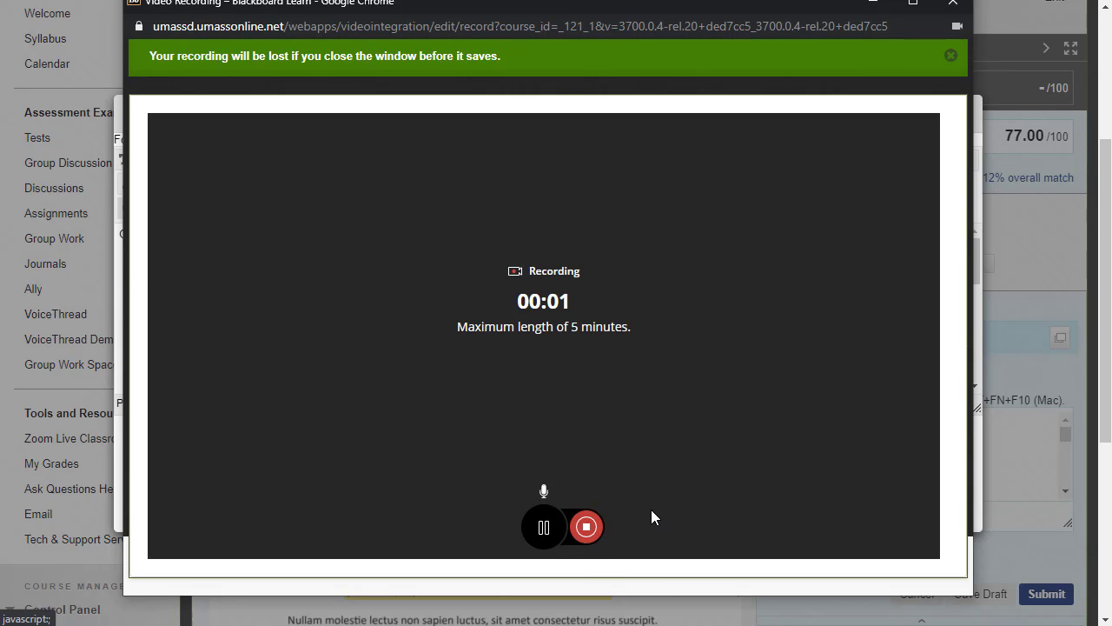
{"action": "left_click", "coordinate": [587, 528]}
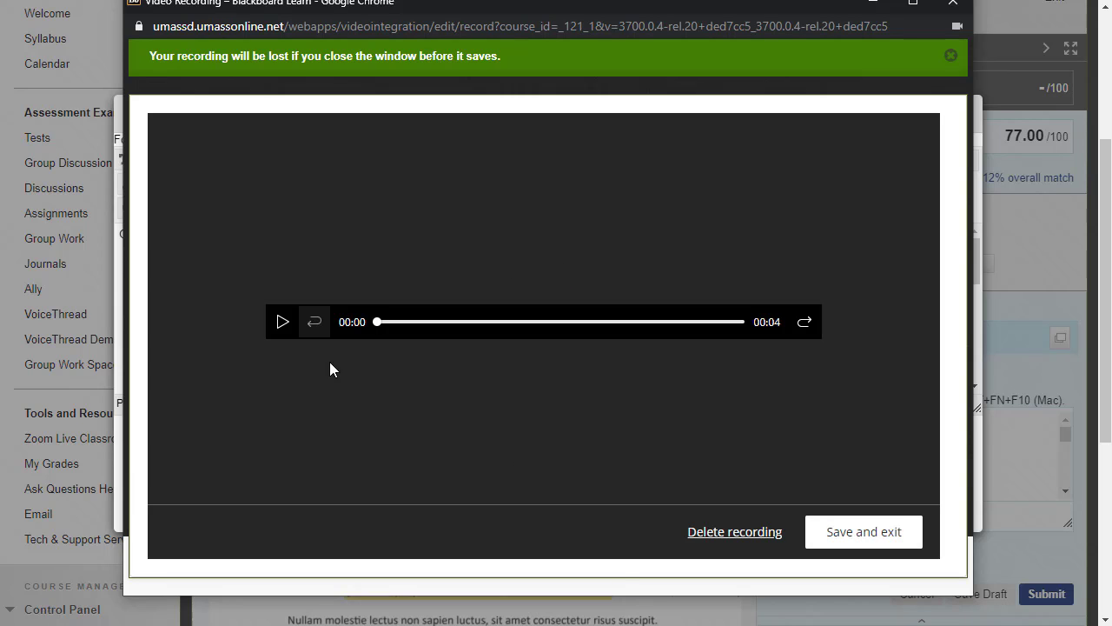
{"action": "left_click", "coordinate": [285, 324]}
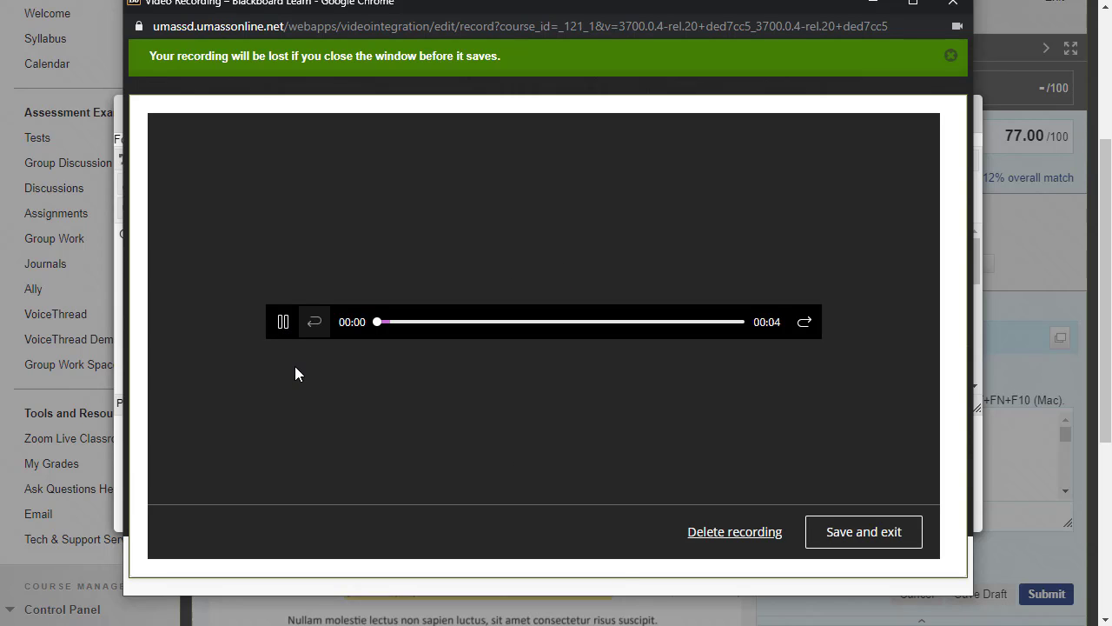
{"action": "left_click", "coordinate": [285, 324]}
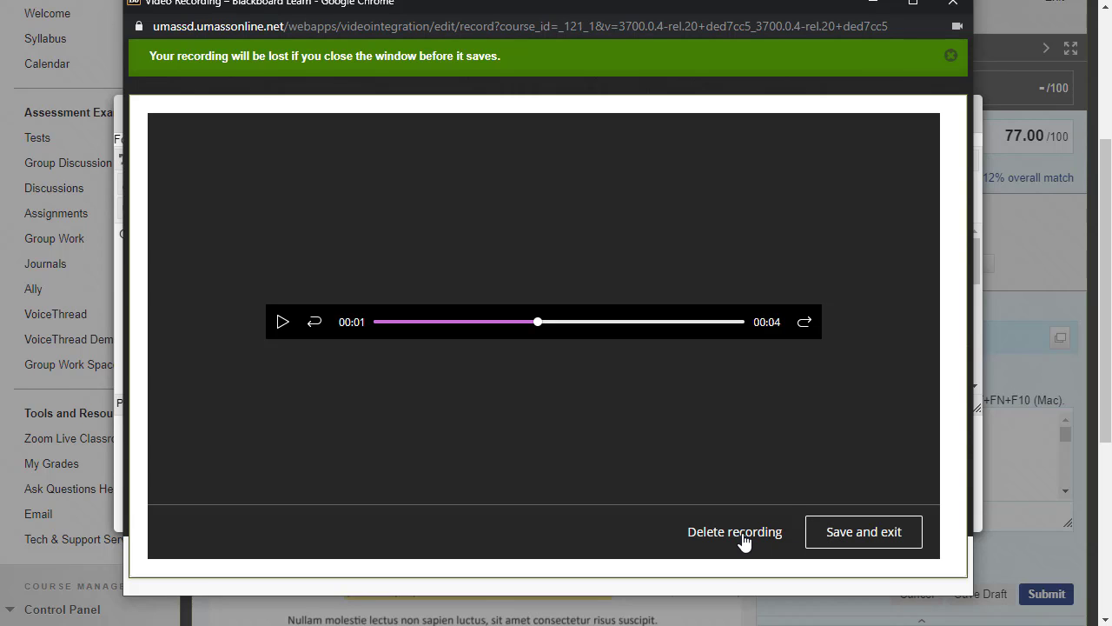
{"action": "left_click", "coordinate": [865, 533]}
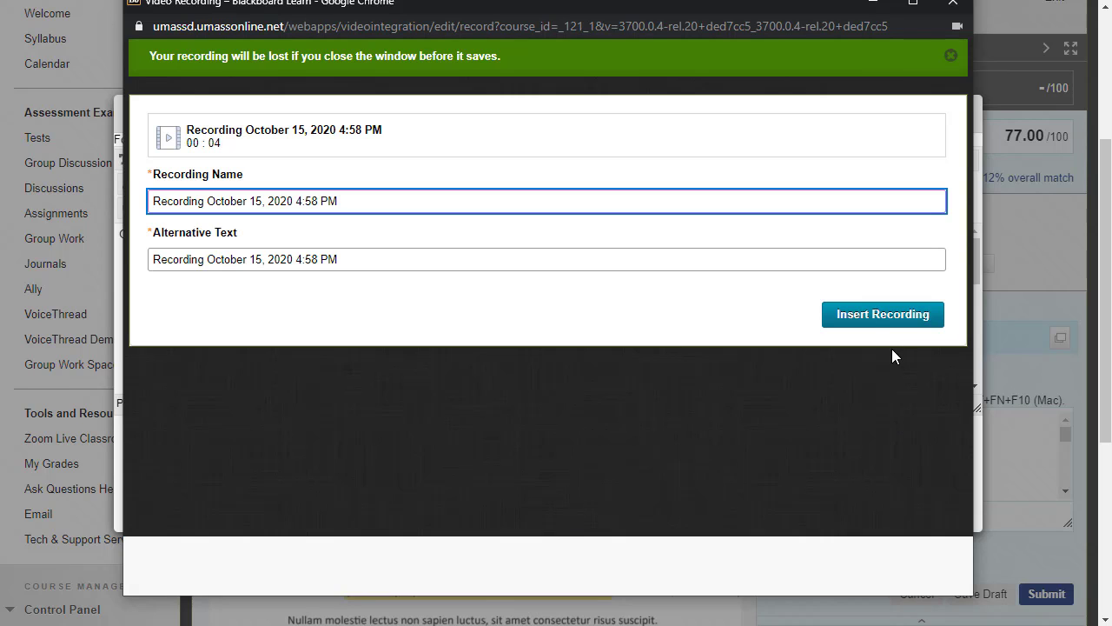
{"action": "left_click", "coordinate": [869, 326]}
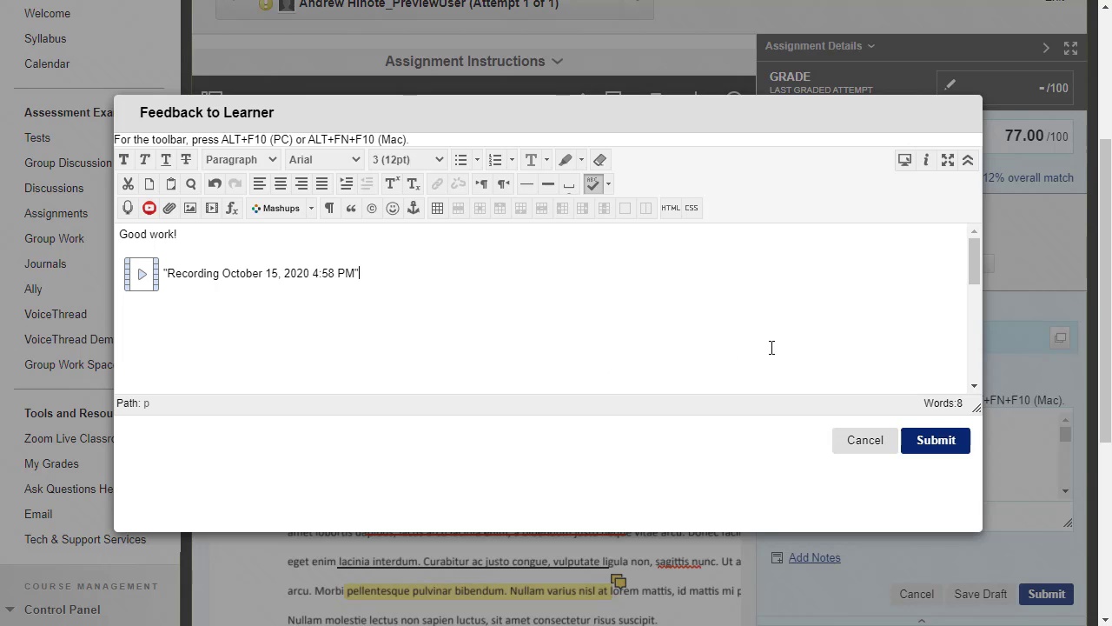
Save the learner feedback containing the recording and submit the attempt's grade
{"action": "left_click", "coordinate": [936, 440]}
{"action": "scroll", "coordinate": [865, 558], "scroll_direction": "down", "scroll_amount": 1}
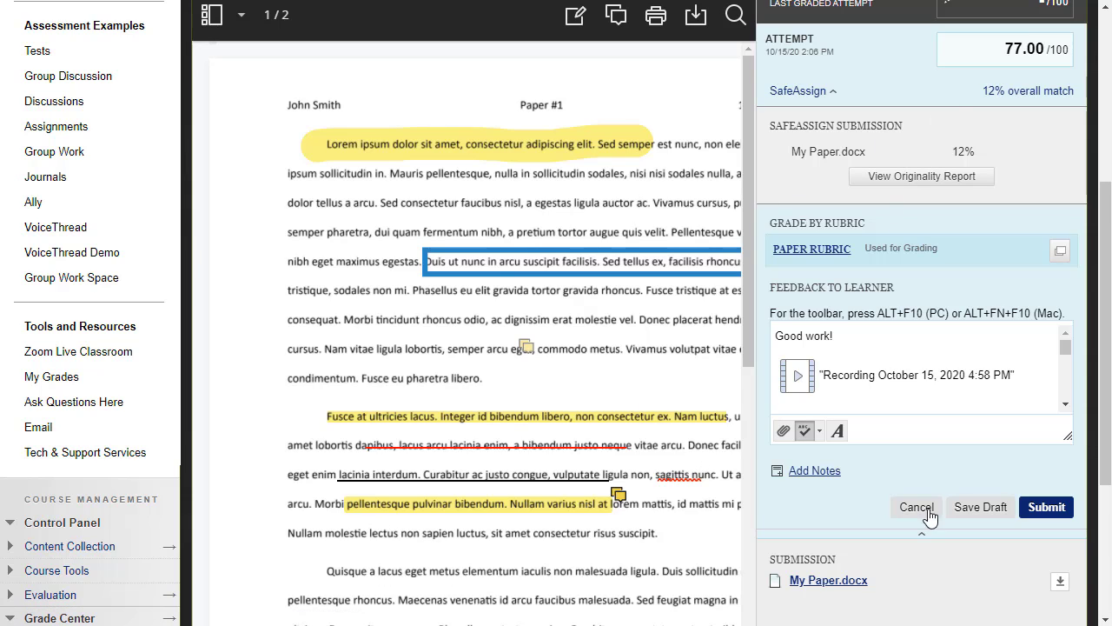
{"action": "left_click", "coordinate": [1051, 511]}
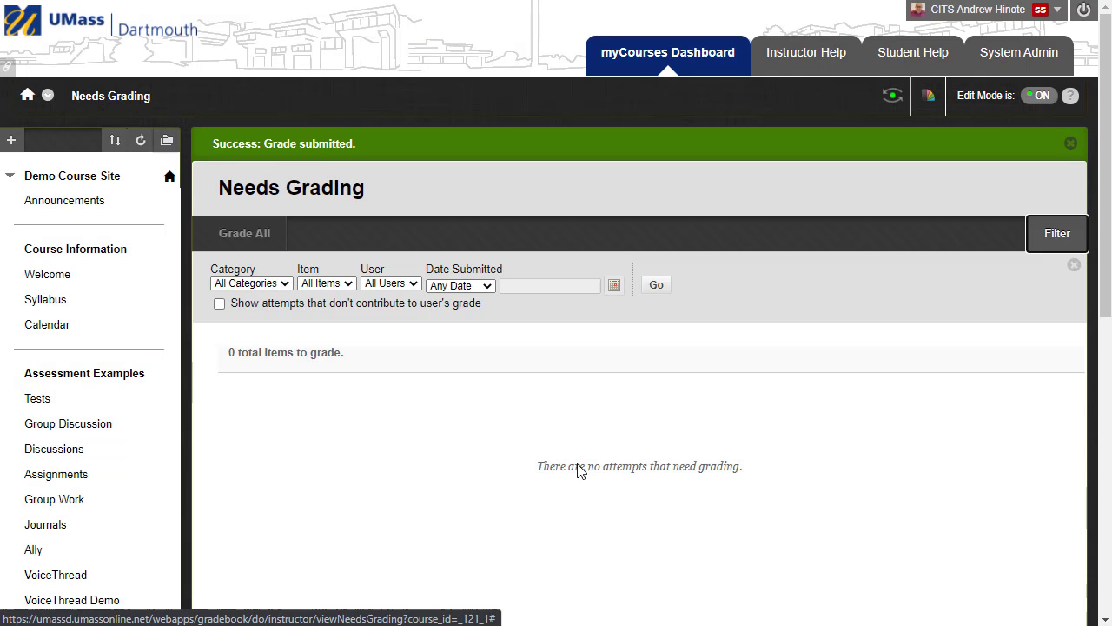
Reopen the preview student's graded Final Paper attempt from the Full Grade Center and expand its grading details to review the feedback
{"action": "scroll", "coordinate": [149, 390], "scroll_direction": "down", "scroll_amount": 7}
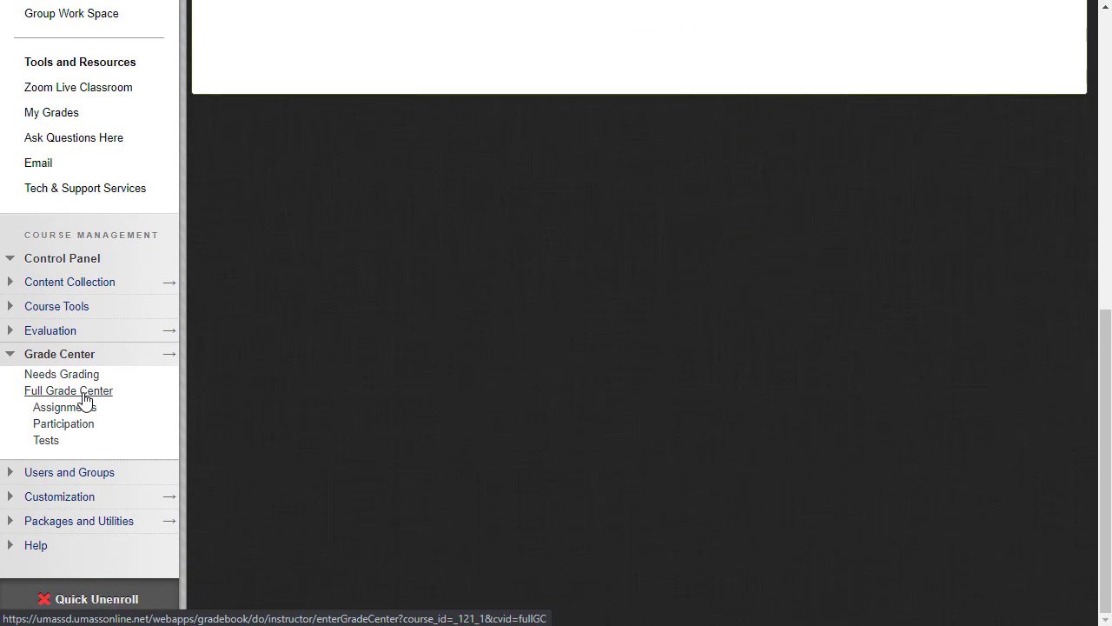
{"action": "left_click", "coordinate": [87, 397]}
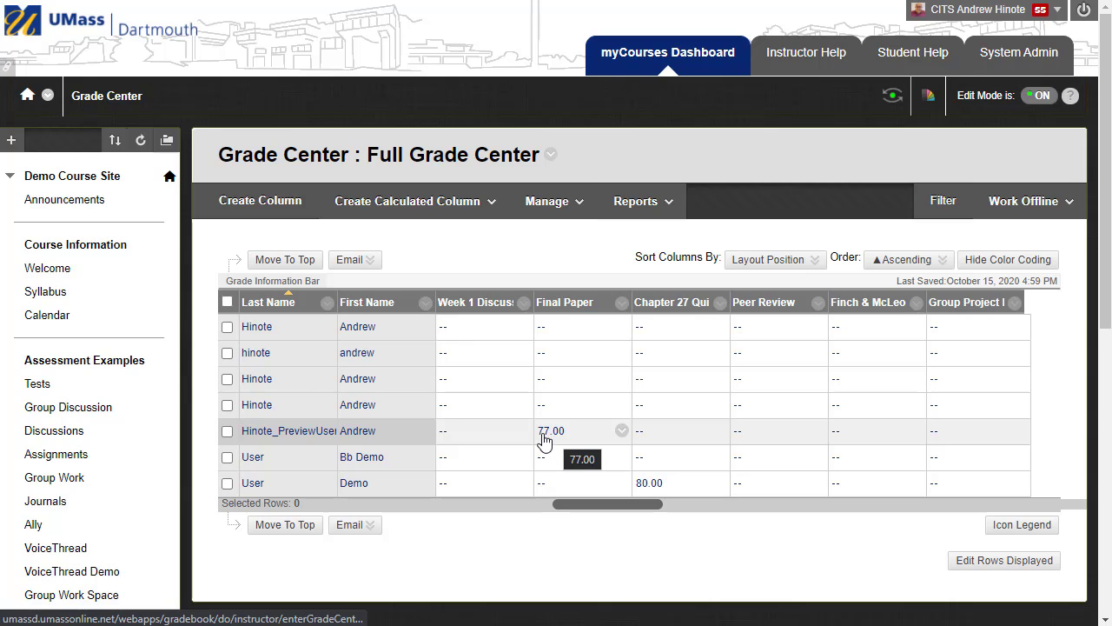
{"action": "left_click", "coordinate": [623, 432]}
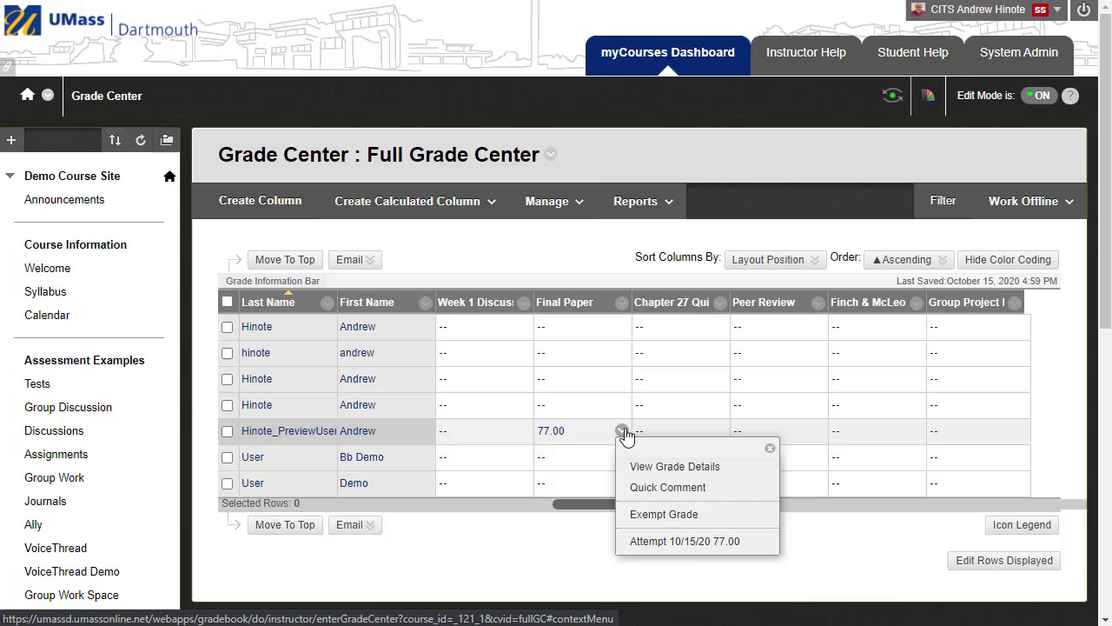
{"action": "left_click", "coordinate": [747, 543]}
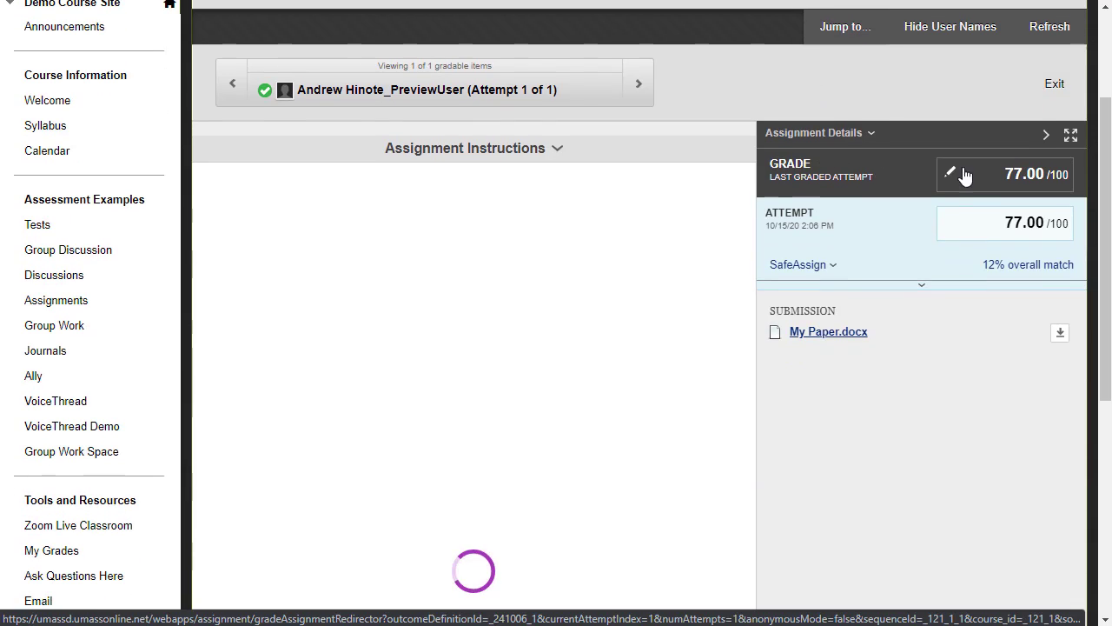
{"action": "left_click", "coordinate": [908, 219]}
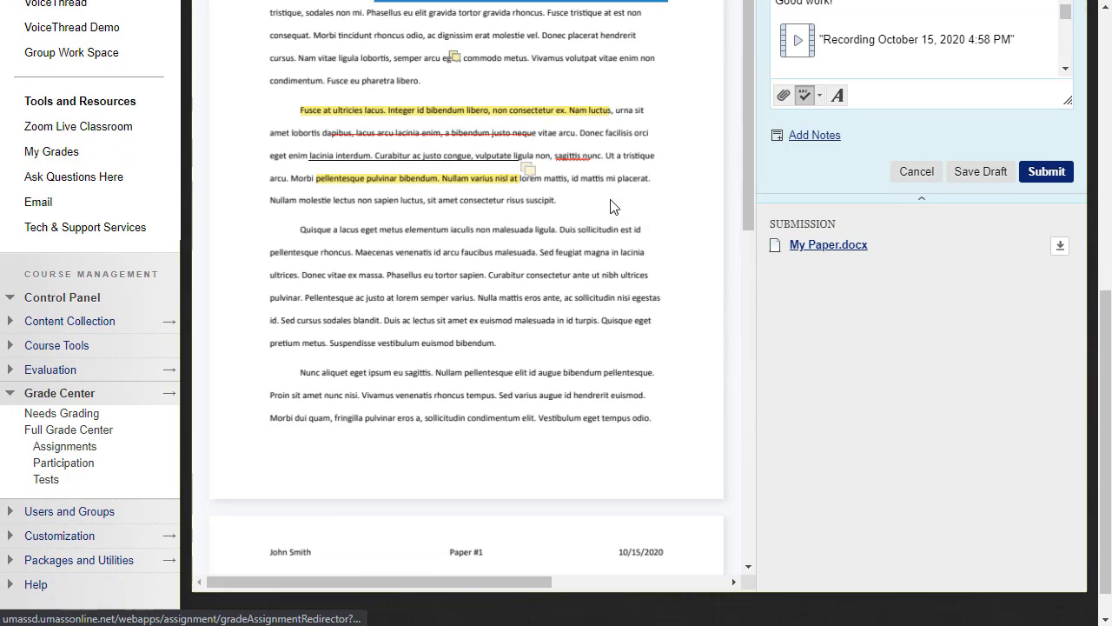
{"action": "scroll", "coordinate": [895, 400], "scroll_direction": "up", "scroll_amount": 3}
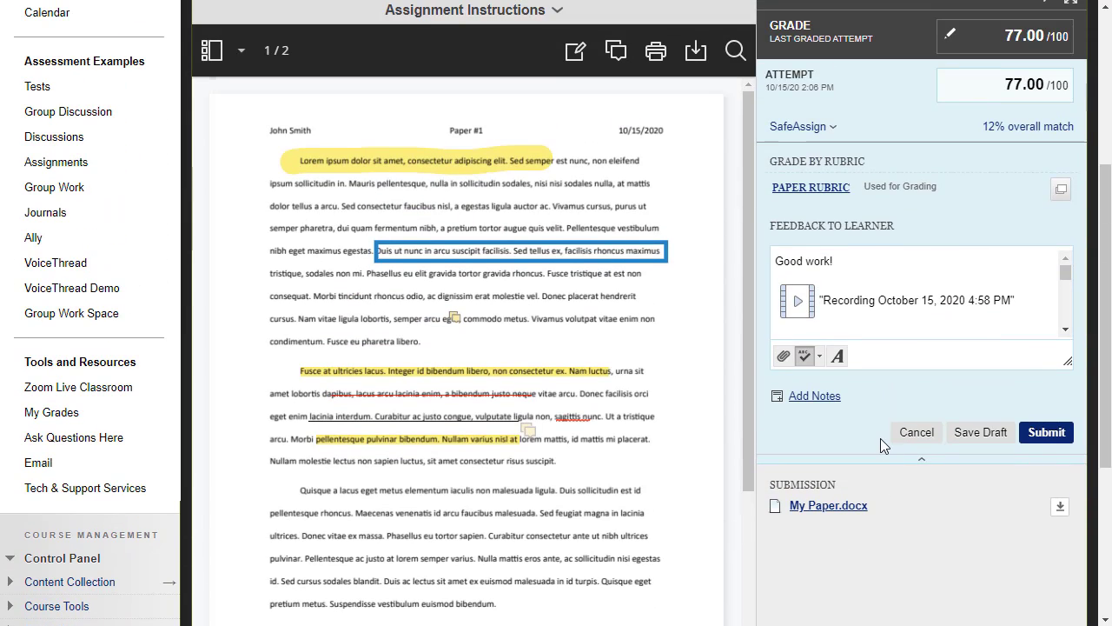